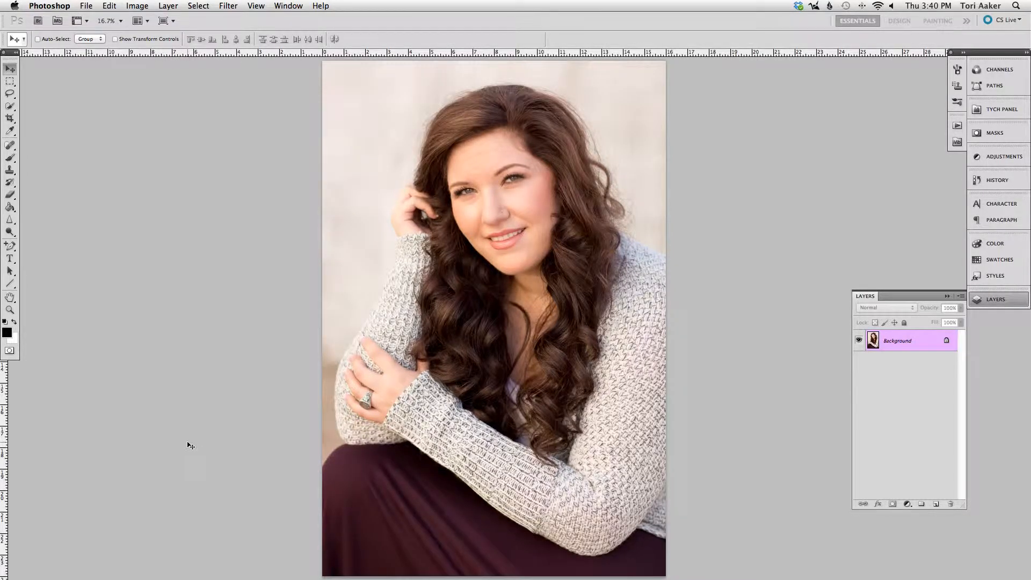
Heal the blemishes and stray hairs on the forehead, temple, cheeks and chin with the content-aware Spot Healing Brush
{"action": "key", "text": "super+equal"}
{"action": "scroll", "coordinate": [267, 458], "scroll_direction": "up", "scroll_amount": 3}
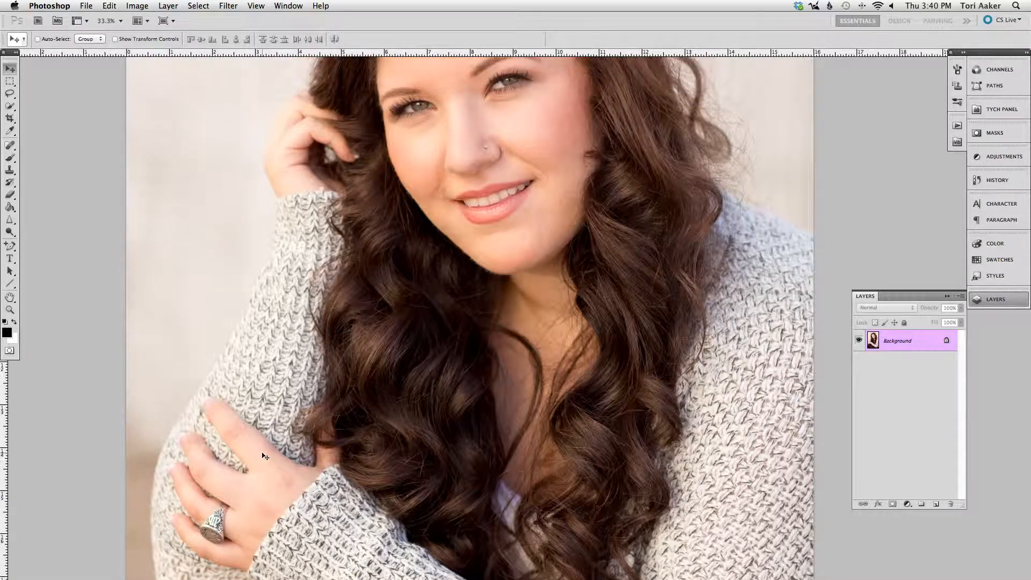
{"action": "scroll", "coordinate": [265, 456], "scroll_direction": "up", "scroll_amount": 5}
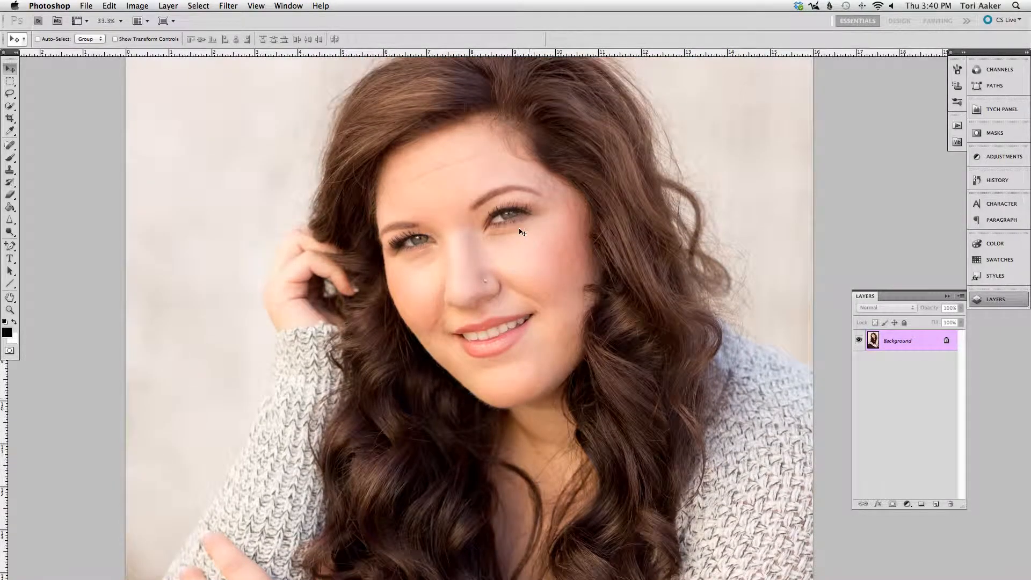
{"action": "scroll", "coordinate": [522, 232], "scroll_direction": "up", "scroll_amount": 5}
{"action": "scroll", "coordinate": [566, 374], "scroll_direction": "down", "scroll_amount": 2}
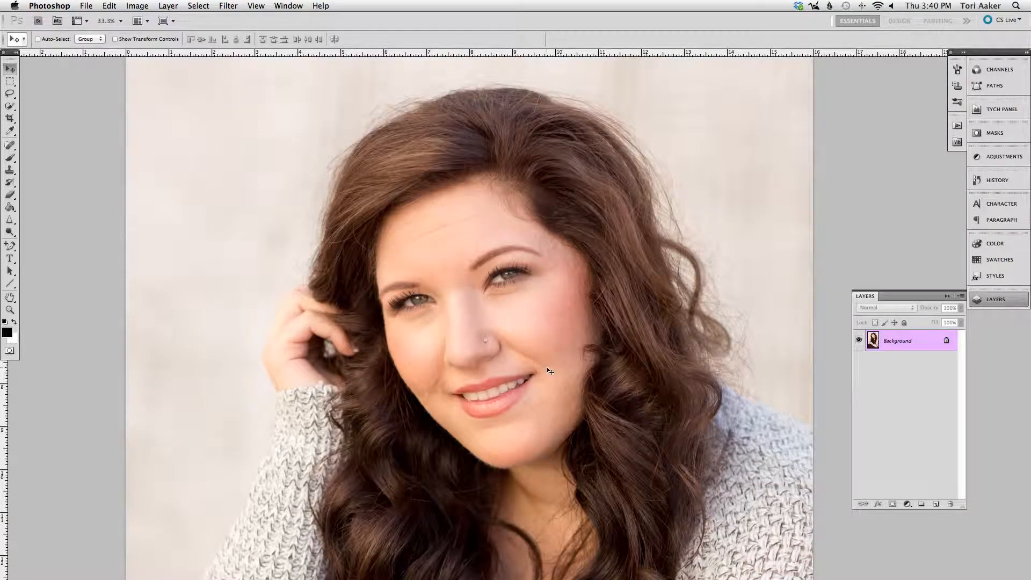
{"action": "left_click", "coordinate": [11, 144]}
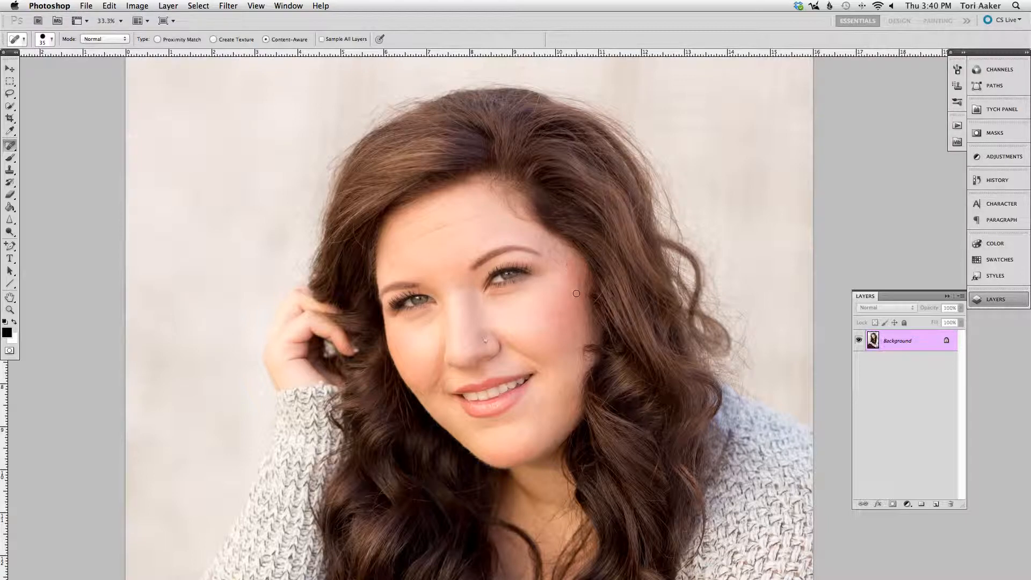
{"action": "left_click_drag", "start_coordinate": [552, 255], "coordinate": [534, 234]}
{"action": "left_click", "coordinate": [554, 245]}
{"action": "left_click", "coordinate": [442, 211]}
{"action": "left_click", "coordinate": [396, 237]}
{"action": "left_click", "coordinate": [575, 379]}
{"action": "left_click", "coordinate": [522, 431]}
{"action": "left_click", "coordinate": [529, 409]}
{"action": "left_click", "coordinate": [447, 393]}
{"action": "left_click", "coordinate": [441, 379]}
{"action": "left_click", "coordinate": [525, 428]}
{"action": "left_click", "coordinate": [541, 400]}
{"action": "left_click", "coordinate": [553, 356]}
{"action": "left_click", "coordinate": [561, 271]}
{"action": "left_click_drag", "start_coordinate": [561, 244], "coordinate": [537, 238]}
{"action": "left_click", "coordinate": [560, 253]}
{"action": "left_click", "coordinate": [552, 260]}
{"action": "left_click", "coordinate": [546, 259]}
{"action": "left_click", "coordinate": [282, 255]}
Duplicate the Background layer, keeping the name Background copy
{"action": "key", "text": "super+minus"}
{"action": "key", "text": "super+minus"}
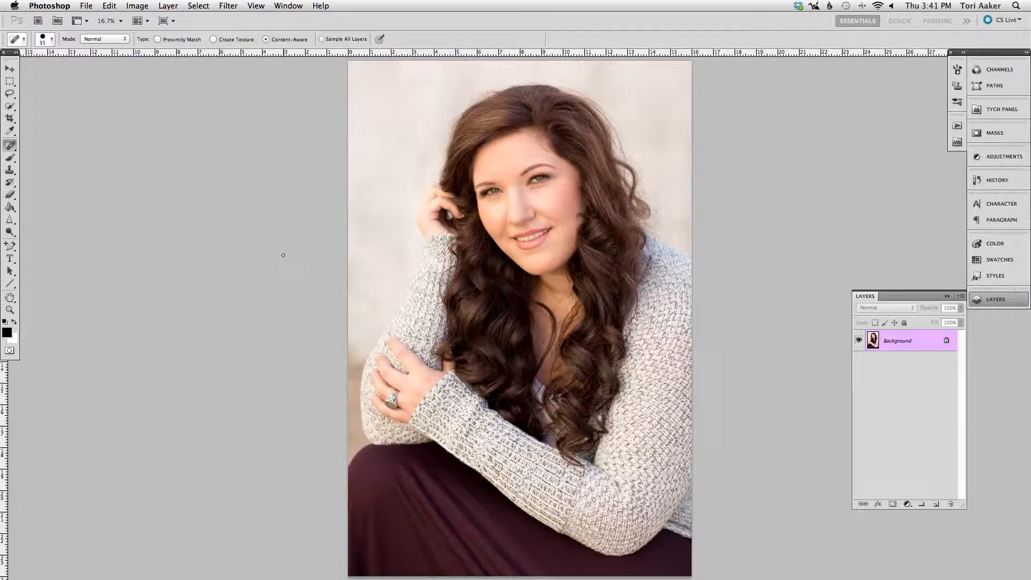
{"action": "right_click", "coordinate": [894, 343]}
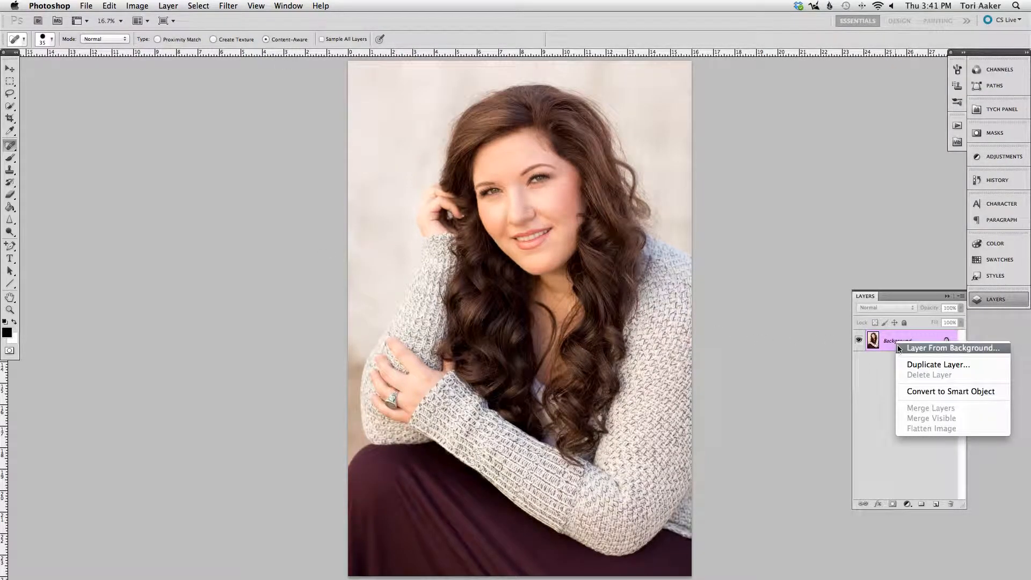
{"action": "left_click", "coordinate": [907, 363]}
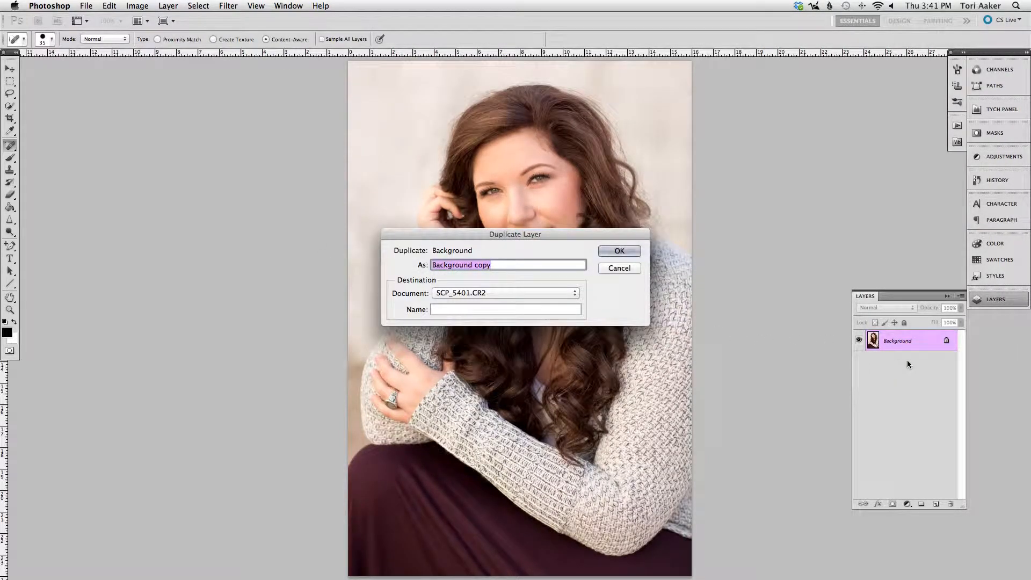
{"action": "key", "text": "Return"}
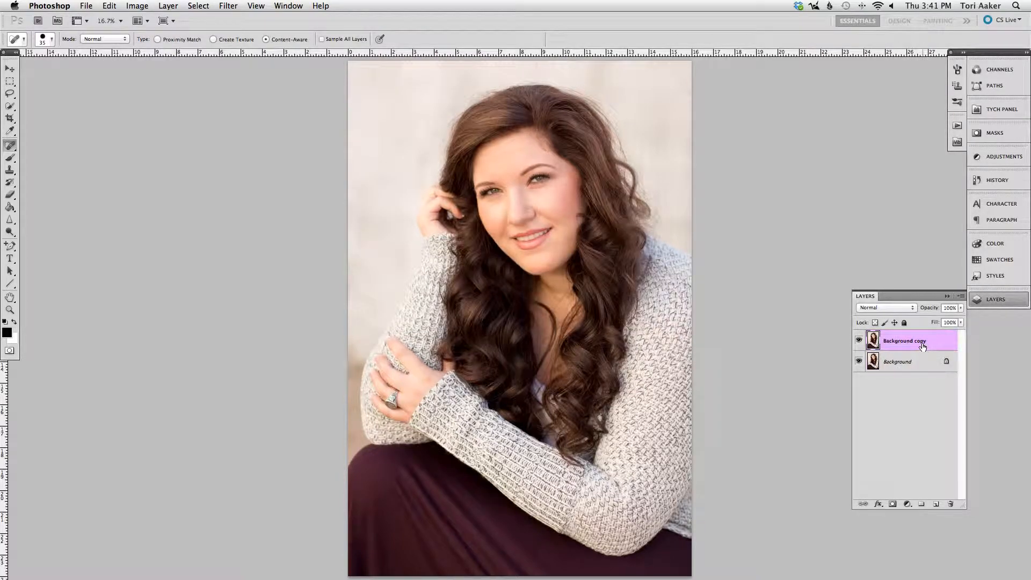
Open the Imagenomic Portraiture filter for the Background copy layer
{"action": "left_click", "coordinate": [226, 5]}
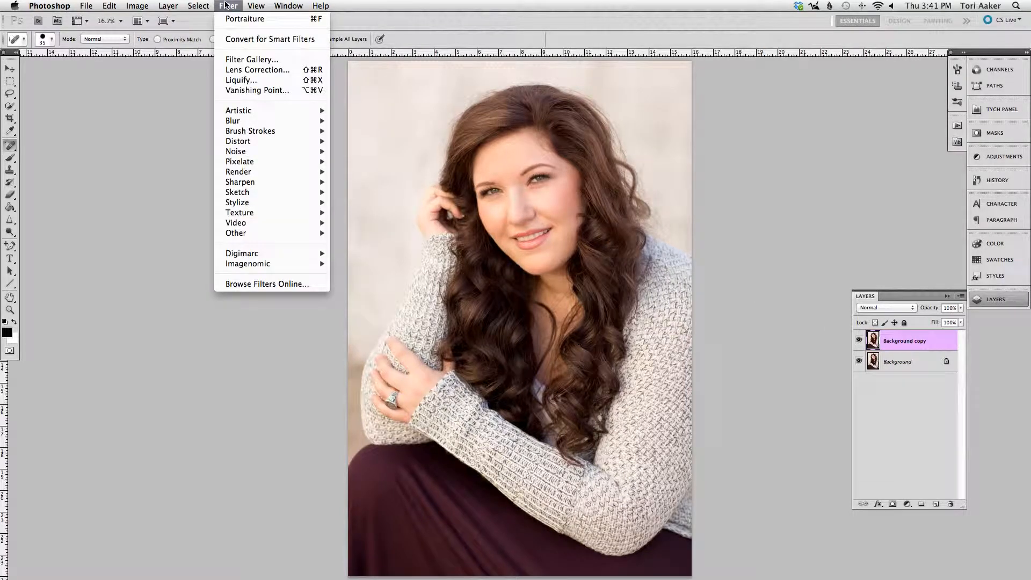
{"action": "mouse_move", "coordinate": [241, 267]}
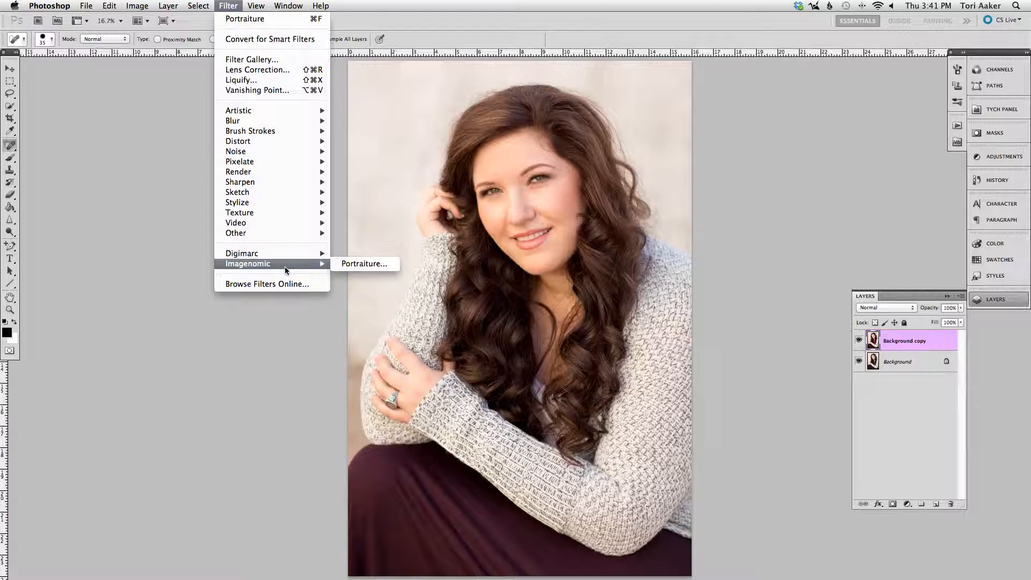
{"action": "left_click", "coordinate": [340, 266]}
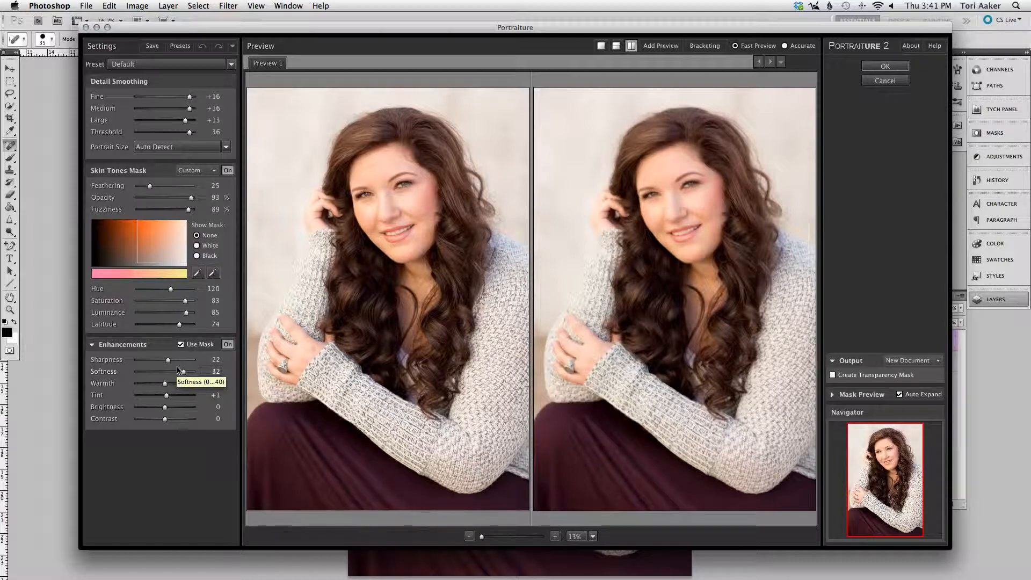
Try Portraiture's Tint at +14 and Contrast at +8, and set both to 0
{"action": "left_click_drag", "start_coordinate": [166, 394], "coordinate": [188, 398]}
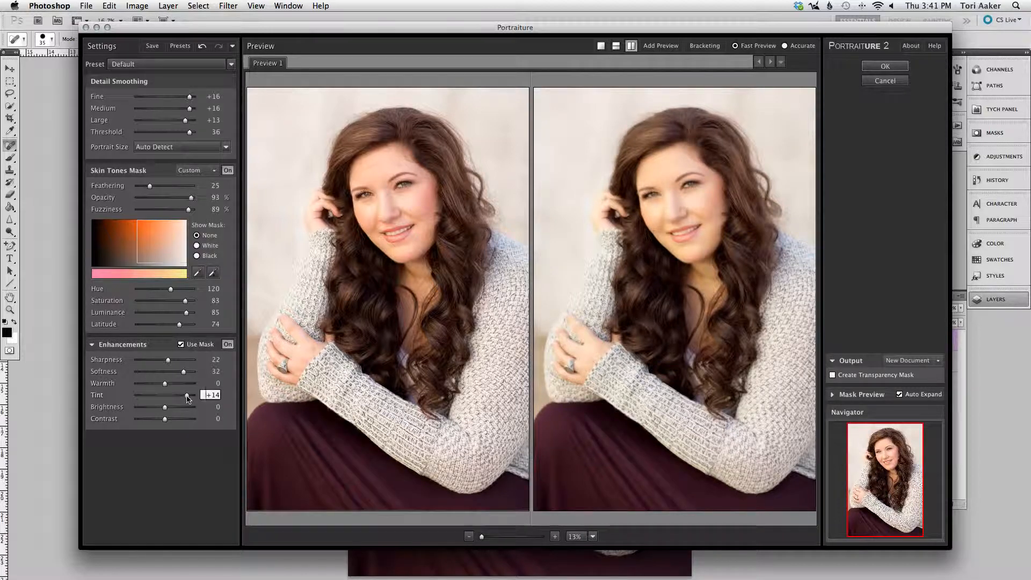
{"action": "left_click_drag", "start_coordinate": [188, 398], "coordinate": [166, 399]}
{"action": "left_click", "coordinate": [177, 419]}
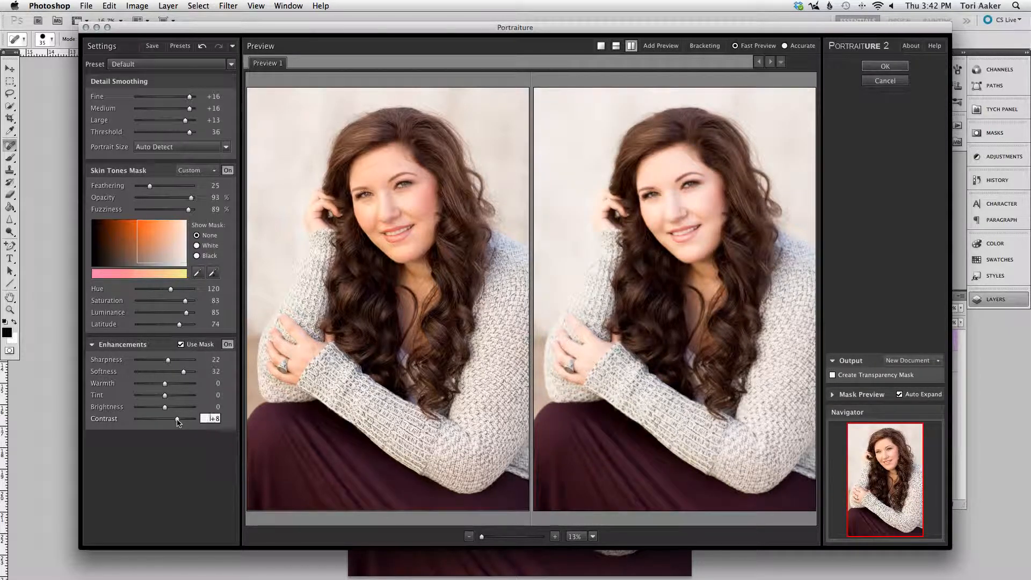
{"action": "left_click", "coordinate": [165, 420]}
Sample the skin tones for Portraiture's mask from the forehead and the hand
{"action": "left_click", "coordinate": [198, 272]}
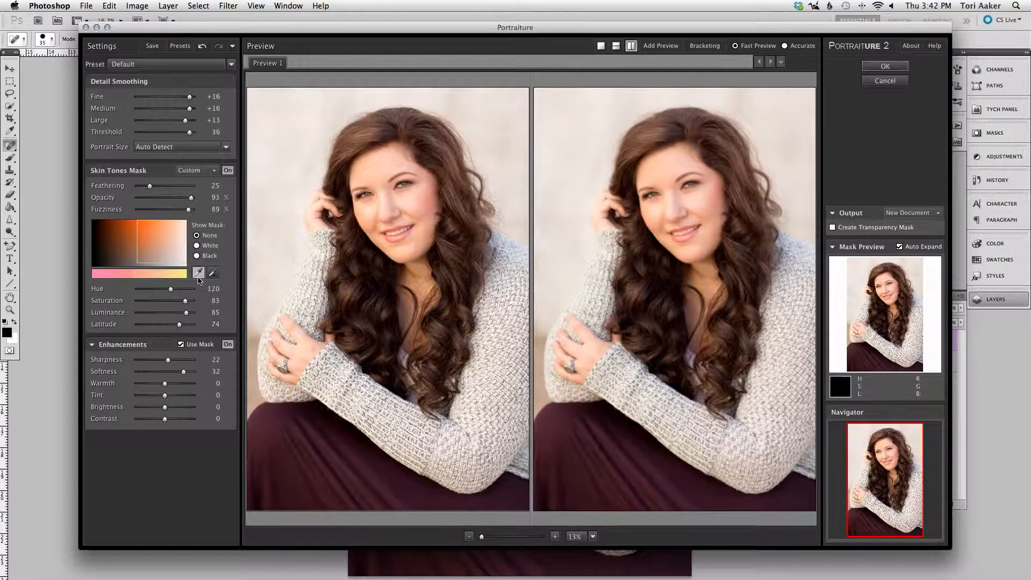
{"action": "left_click", "coordinate": [385, 175]}
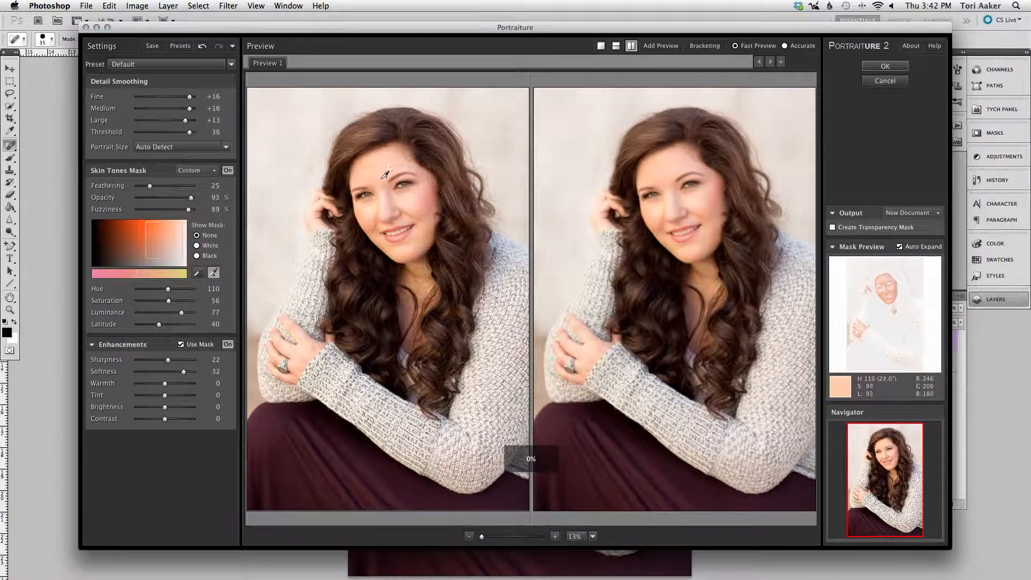
{"action": "left_click", "coordinate": [310, 349]}
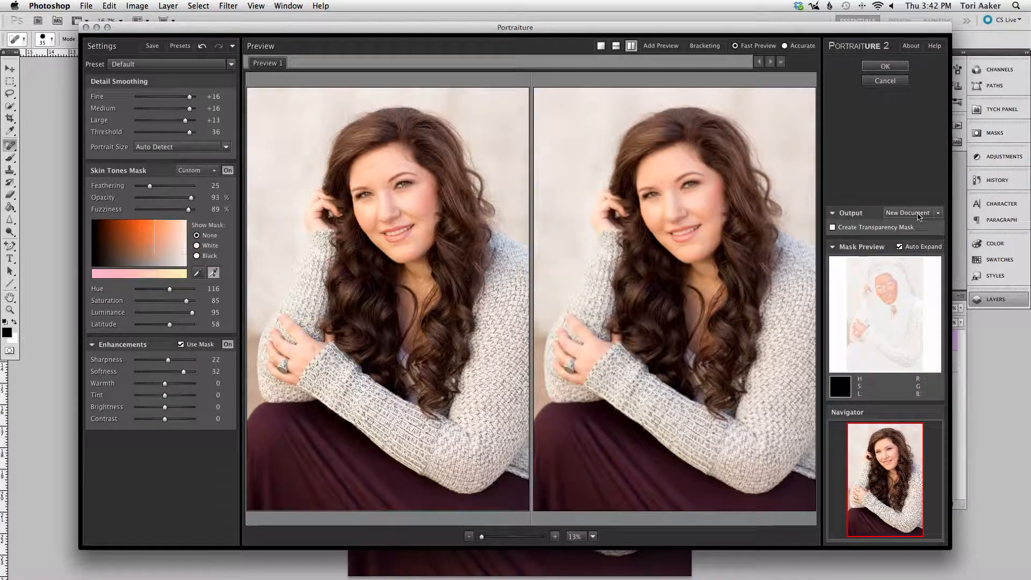
Set the Portraiture output to Current Layer
{"action": "left_click", "coordinate": [899, 217]}
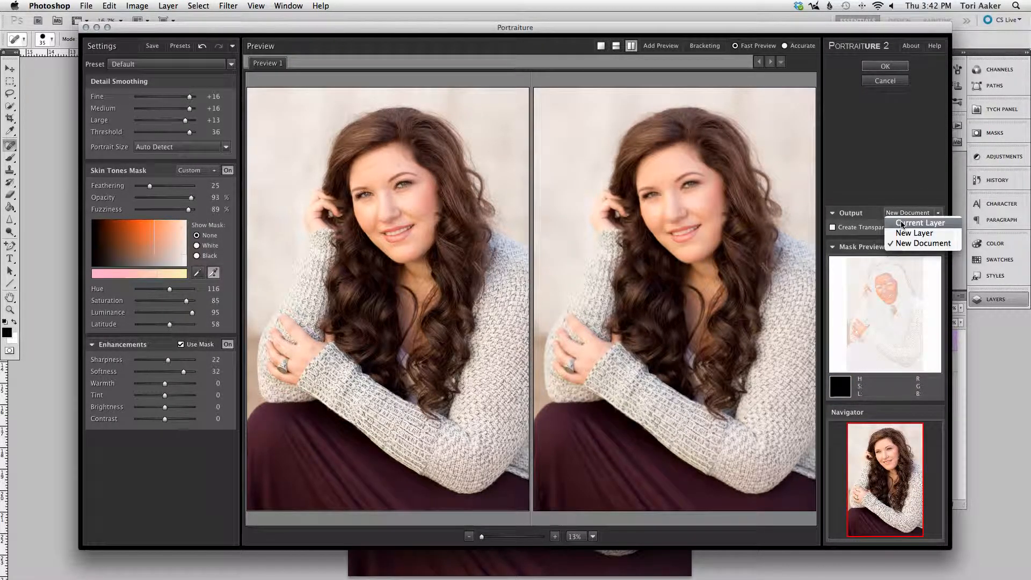
{"action": "left_click", "coordinate": [902, 221]}
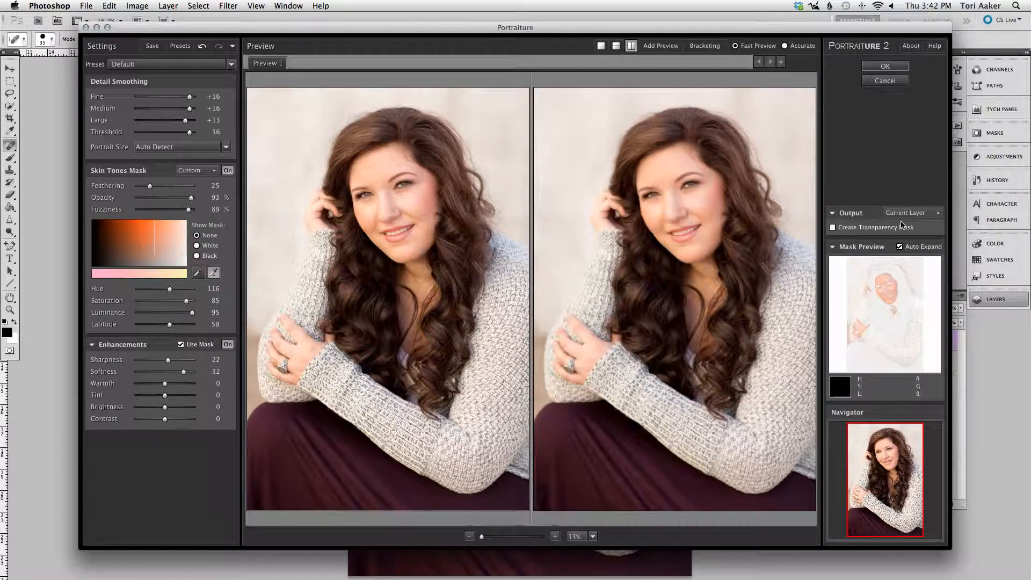
{"action": "left_click", "coordinate": [906, 213]}
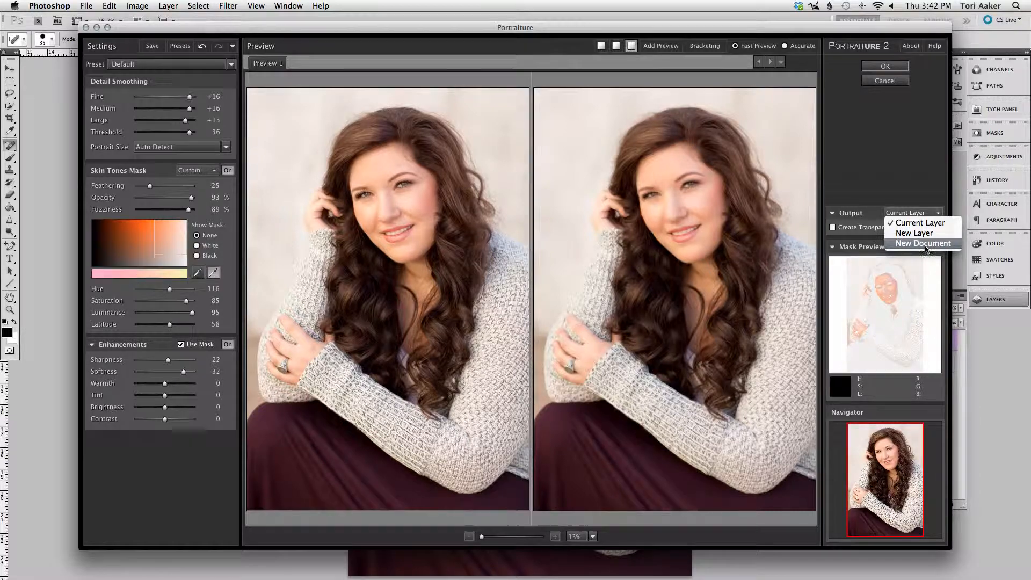
{"action": "left_click", "coordinate": [920, 222]}
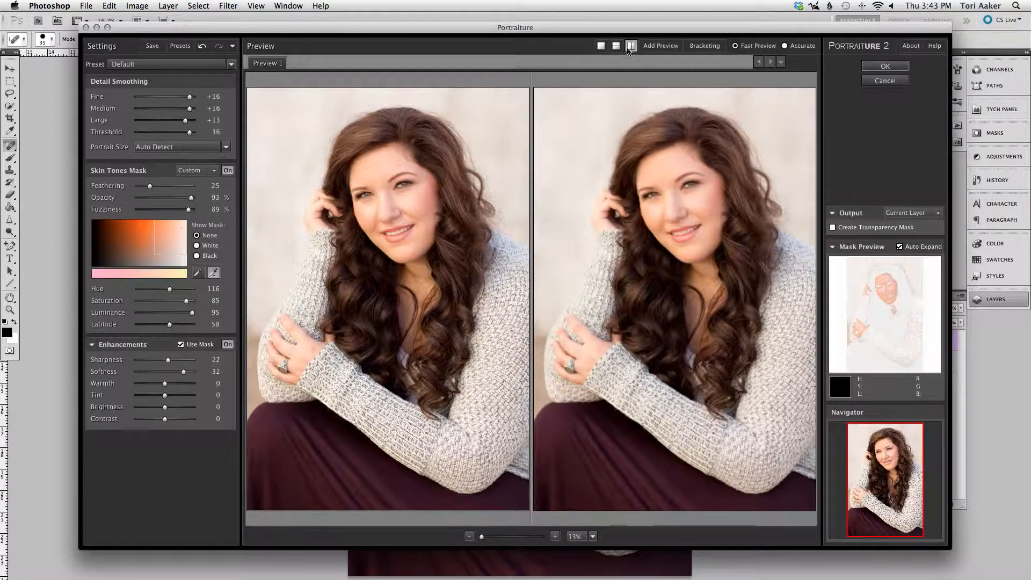
Check the single-image preview, return to the side-by-side comparison and apply the Portraiture smoothing
{"action": "left_click", "coordinate": [601, 47]}
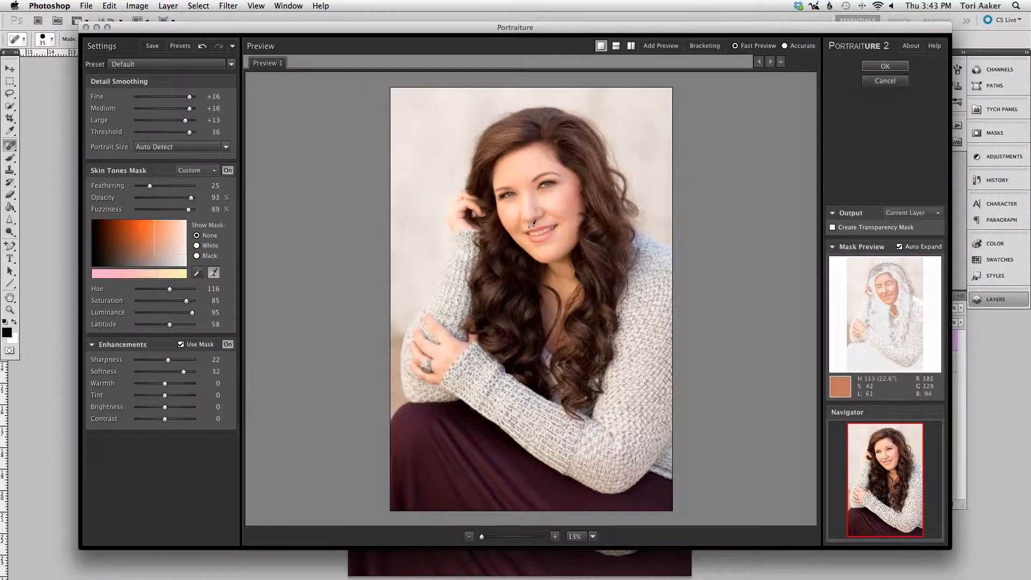
{"action": "left_click", "coordinate": [630, 46]}
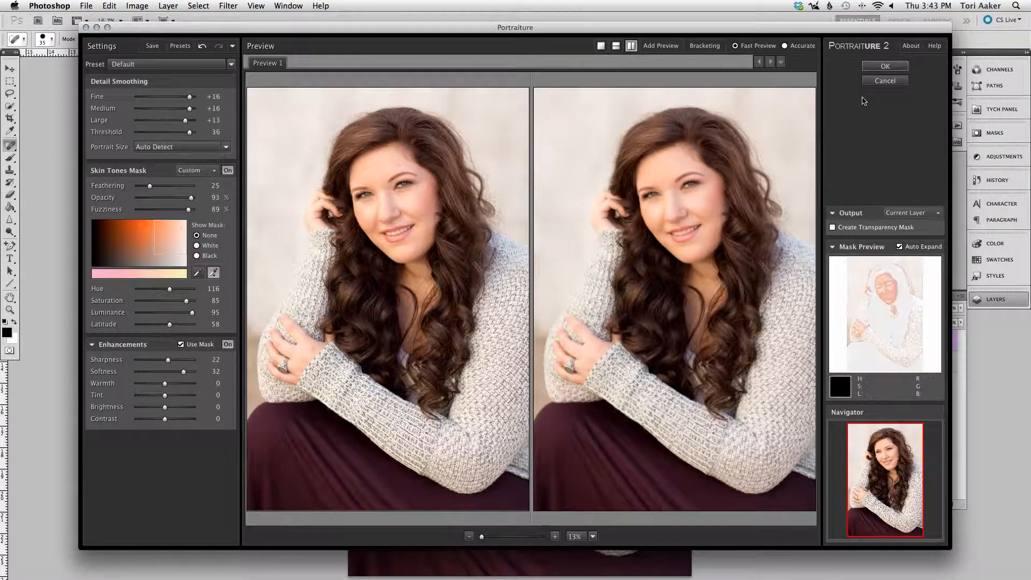
{"action": "left_click", "coordinate": [878, 66]}
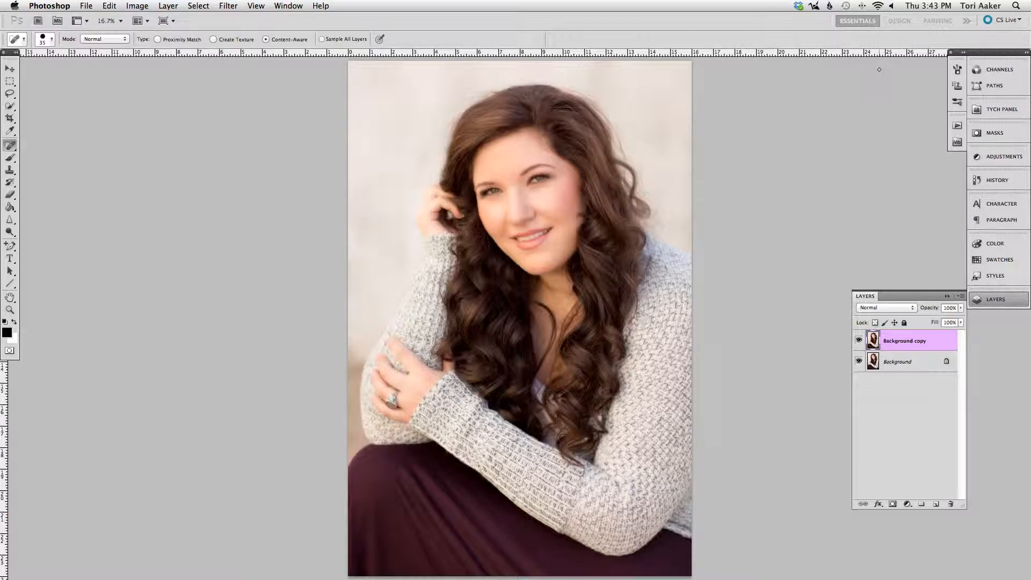
Compare the face up close with the smoothed Background copy layer hidden and shown
{"action": "left_click", "coordinate": [858, 339]}
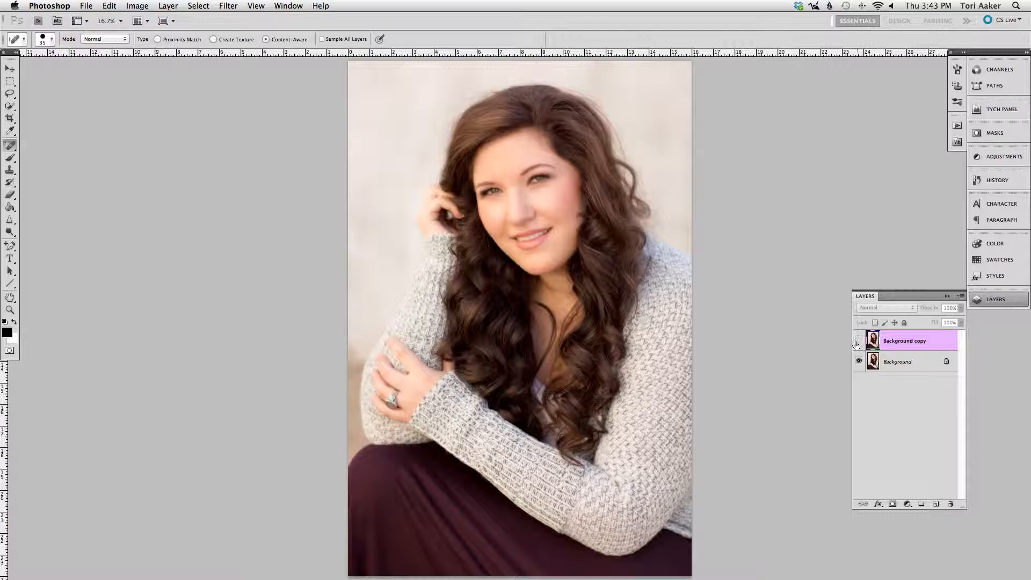
{"action": "left_click", "coordinate": [7, 71]}
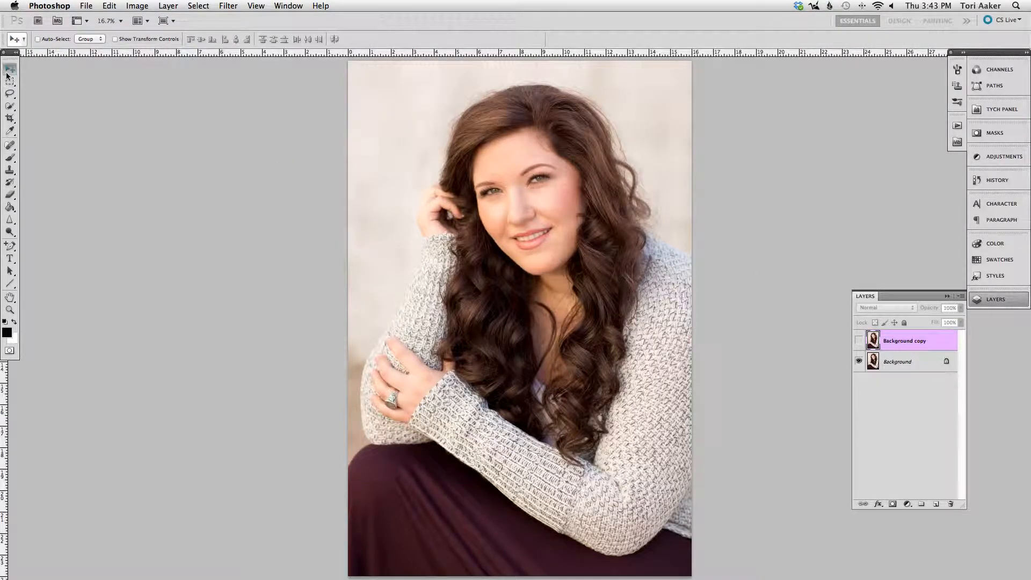
{"action": "key", "text": "super+equal"}
{"action": "key", "text": "super+equal"}
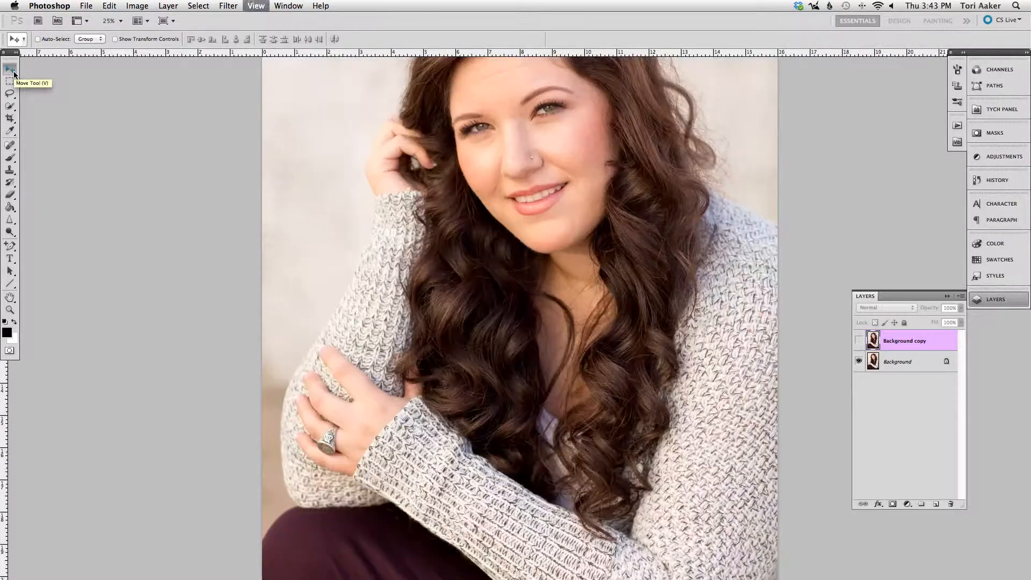
{"action": "scroll", "coordinate": [170, 81], "scroll_direction": "up", "scroll_amount": 5}
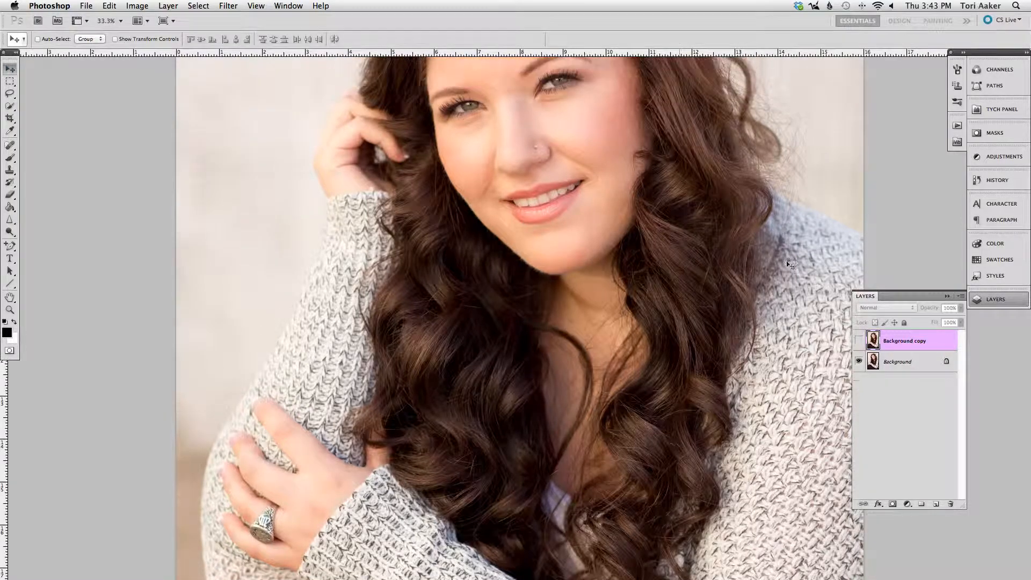
{"action": "scroll", "coordinate": [751, 350], "scroll_direction": "up", "scroll_amount": 3}
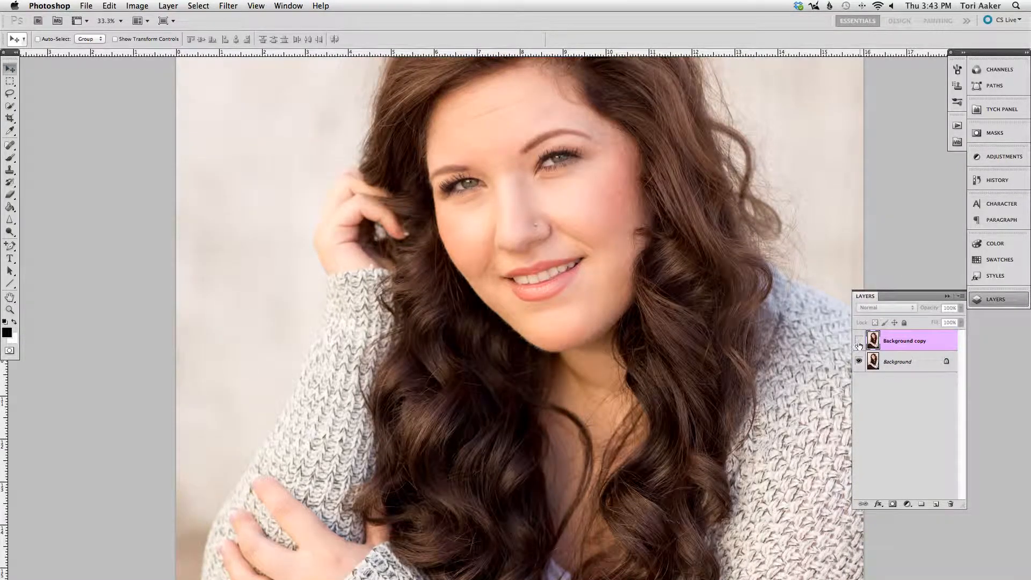
{"action": "scroll", "coordinate": [750, 350], "scroll_direction": "right", "scroll_amount": 2}
{"action": "scroll", "coordinate": [751, 349], "scroll_direction": "up", "scroll_amount": 1}
{"action": "left_click", "coordinate": [858, 340]}
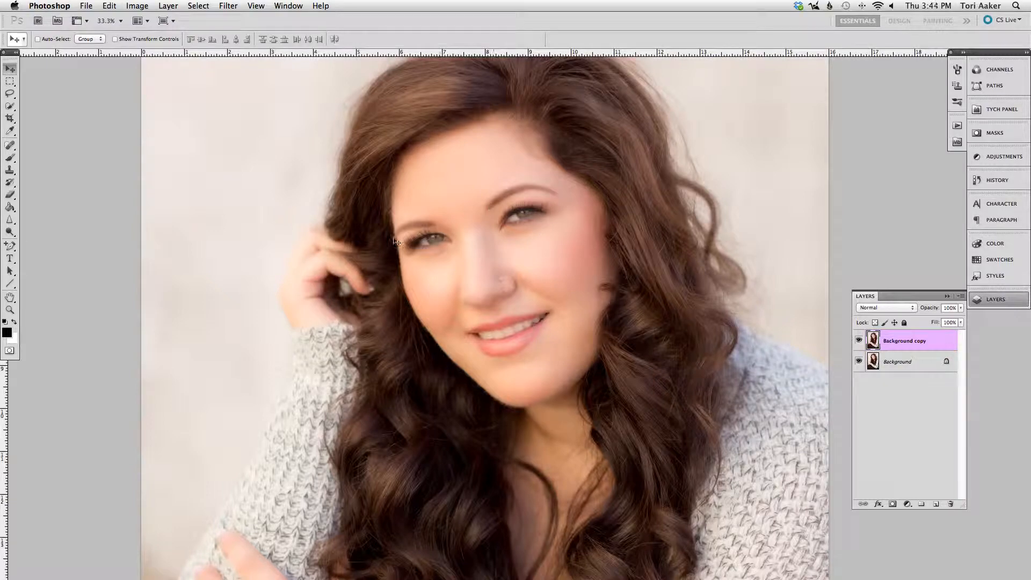
Add a layer mask to the Background copy layer and reduce the Brush tool's size to 150 px
{"action": "left_click", "coordinate": [892, 504]}
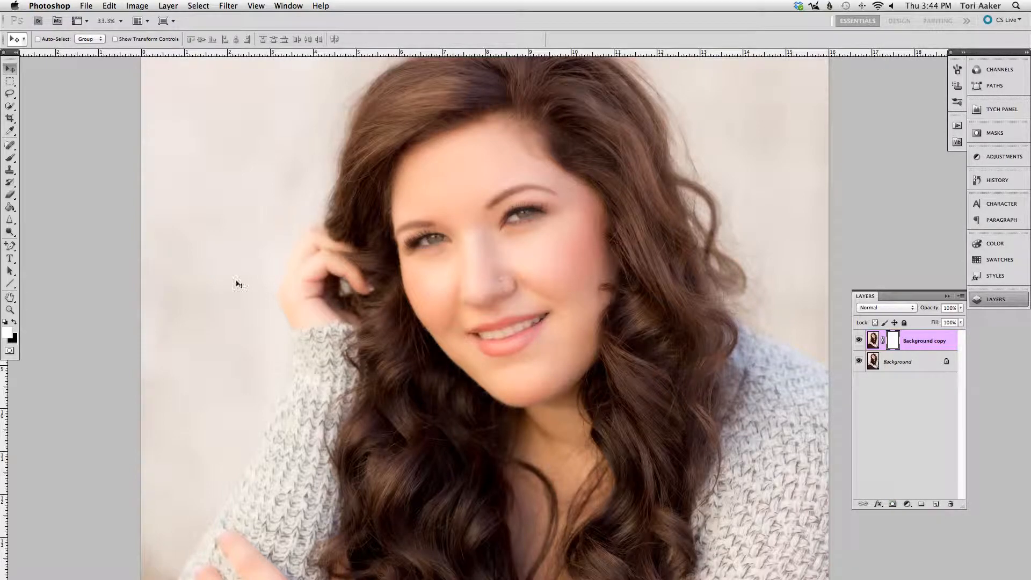
{"action": "left_click", "coordinate": [6, 158]}
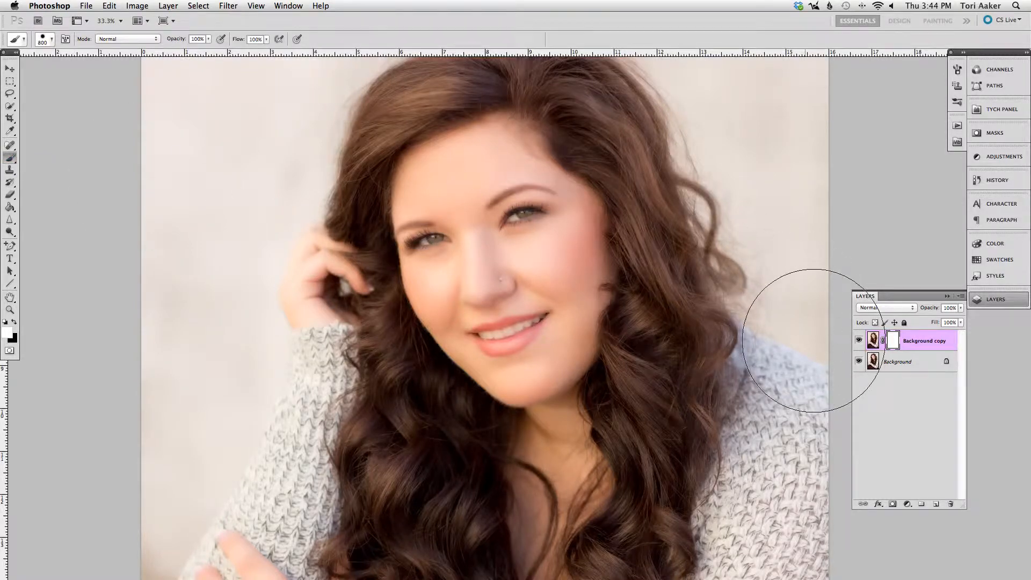
{"action": "key", "text": "bracketleft"}
{"action": "key", "text": "bracketleft"}
{"action": "key", "text": "bracketleft"}
{"action": "key", "text": "bracketleft"}
{"action": "key", "text": "bracketleft"}
{"action": "key", "text": "bracketleft"}
{"action": "key", "text": "bracketleft"}
{"action": "key", "text": "bracketleft"}
{"action": "key", "text": "bracketleft"}
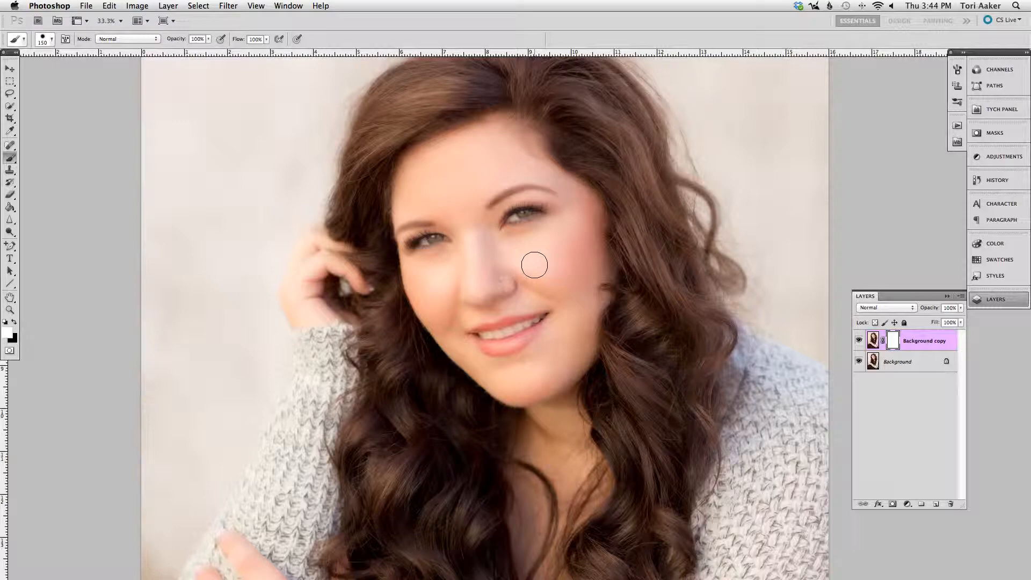
Paint black over both eyes in the layer mask with a 60 px brush at 62% hardness
{"action": "left_click", "coordinate": [14, 322]}
{"action": "key", "text": "bracketleft"}
{"action": "key", "text": "bracketleft"}
{"action": "key", "text": "bracketleft"}
{"action": "mouse_move", "coordinate": [177, 39]}
{"action": "left_mouse_down"}
{"action": "mouse_move", "coordinate": [162, 40]}
{"action": "mouse_move", "coordinate": [205, 45]}
{"action": "left_mouse_up"}
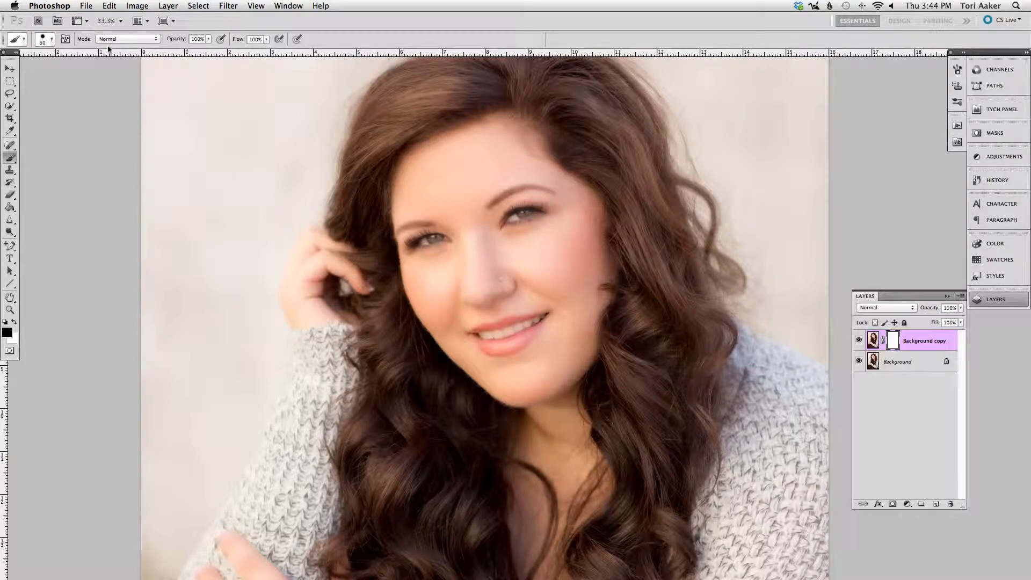
{"action": "left_click", "coordinate": [52, 41]}
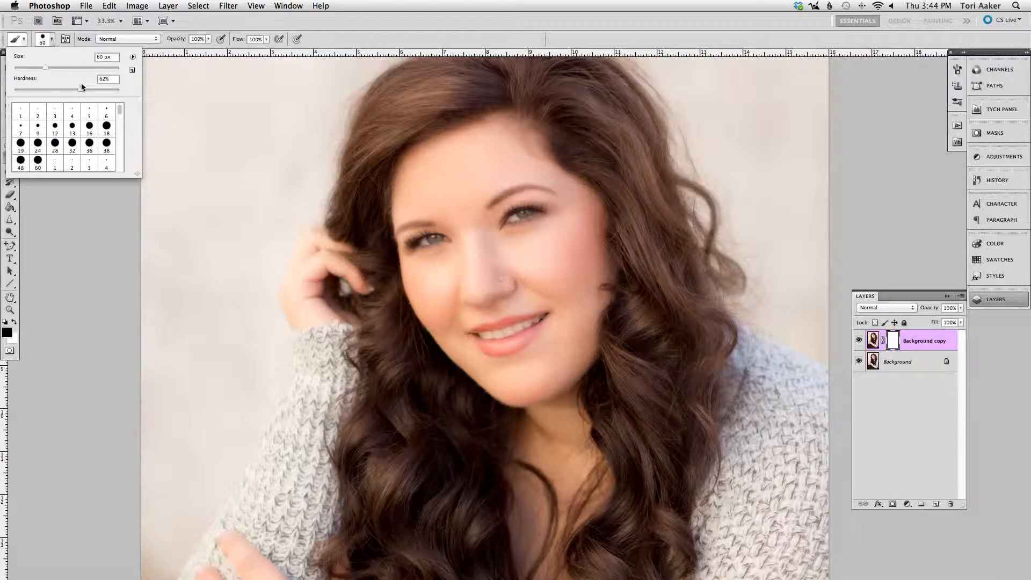
{"action": "left_click", "coordinate": [343, 42]}
{"action": "left_click_drag", "start_coordinate": [534, 215], "coordinate": [508, 224]}
{"action": "mouse_move", "coordinate": [445, 236]}
{"action": "left_mouse_down"}
{"action": "mouse_move", "coordinate": [411, 245]}
{"action": "mouse_move", "coordinate": [442, 239]}
{"action": "left_mouse_up"}
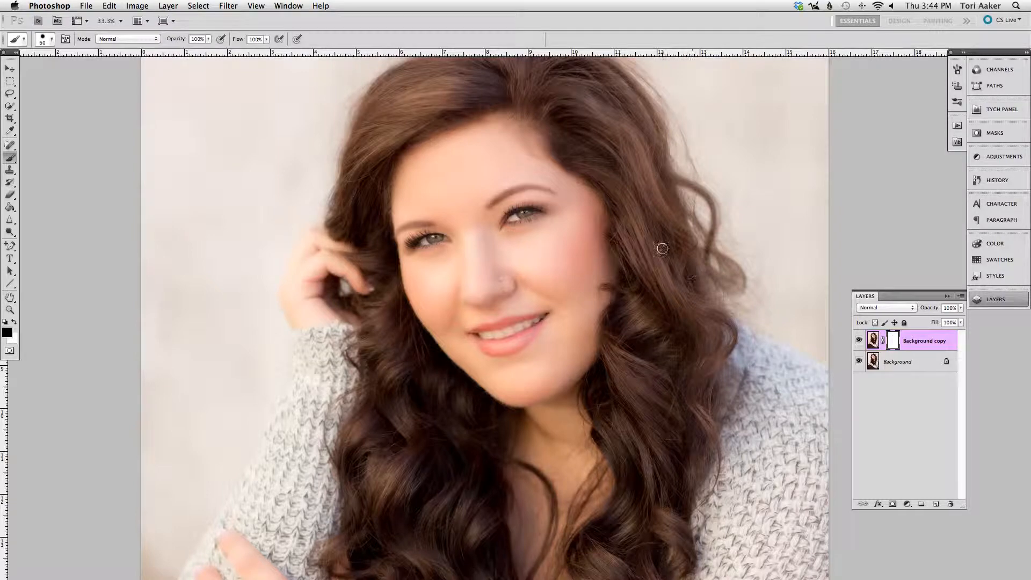
Fill the Background copy layer's mask with black using the Paint Bucket tool
{"action": "key", "text": "super+minus"}
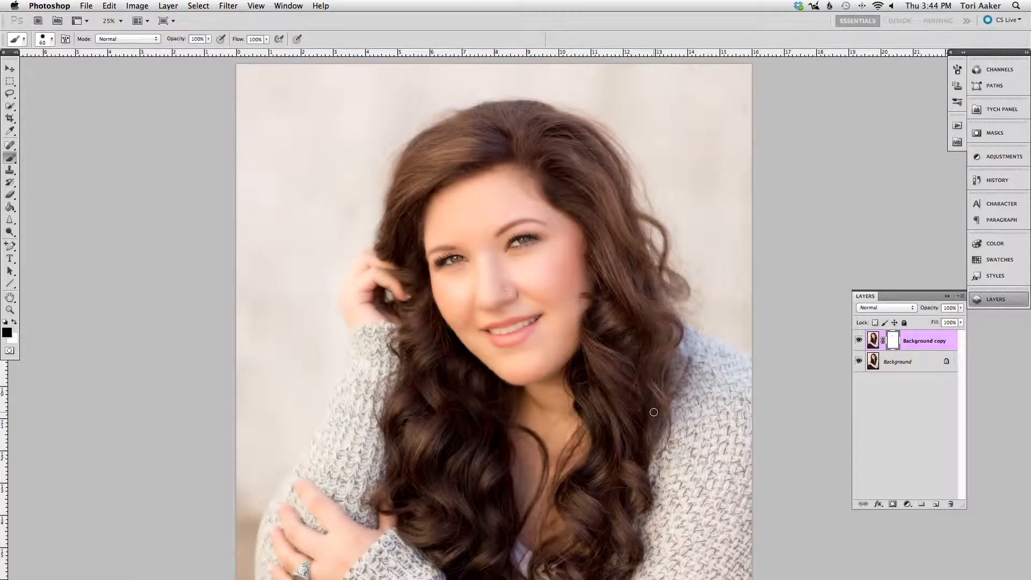
{"action": "key", "text": "super+minus"}
{"action": "left_click_drag", "start_coordinate": [566, 344], "coordinate": [539, 341]}
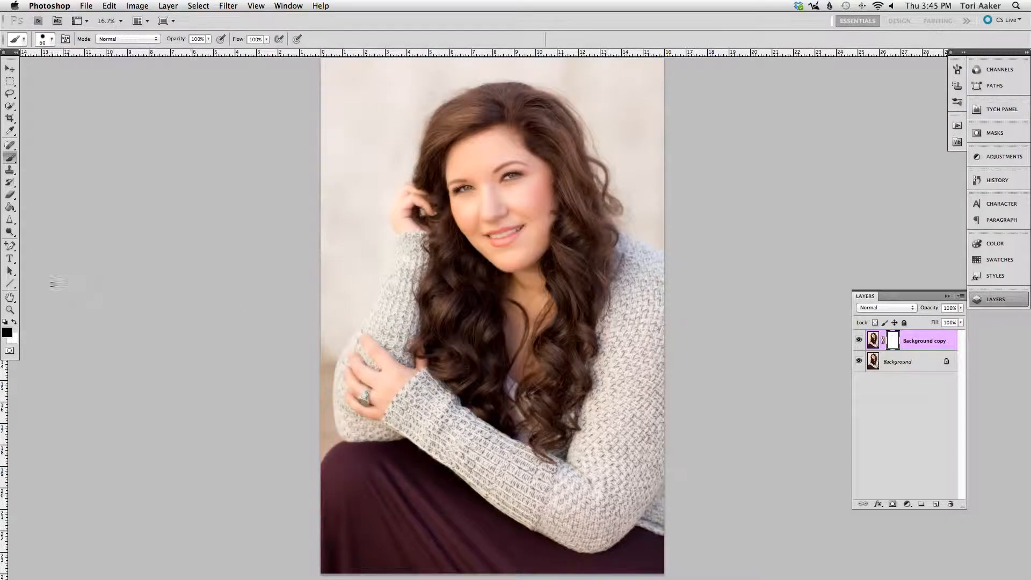
{"action": "mouse_move", "coordinate": [10, 207]}
{"action": "left_mouse_down"}
{"action": "mouse_move", "coordinate": [50, 208]}
{"action": "mouse_move", "coordinate": [50, 218]}
{"action": "left_mouse_up"}
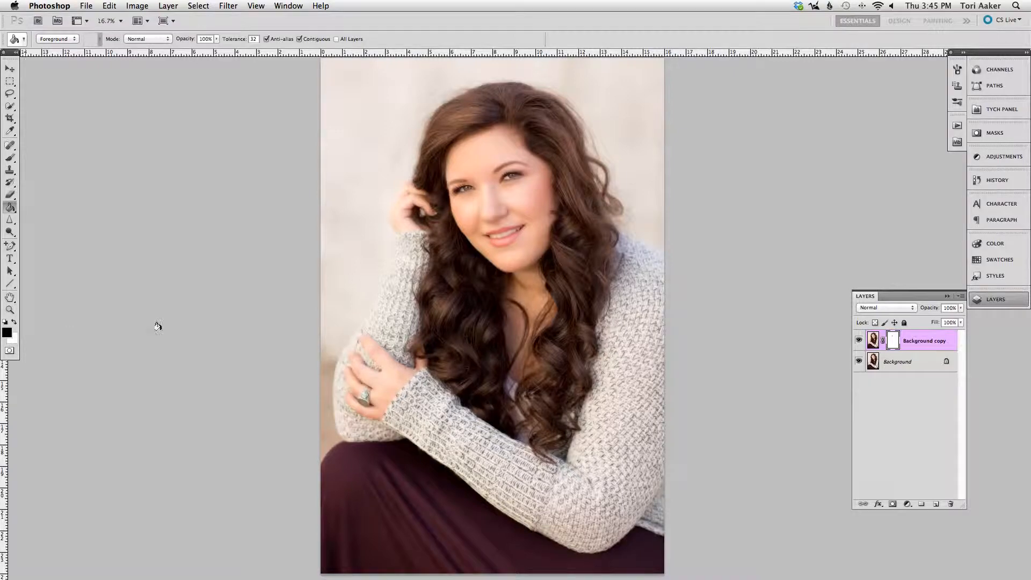
{"action": "left_click", "coordinate": [415, 310]}
Switch to the Brush tool at 250 px and make white the foreground color
{"action": "key", "text": "b"}
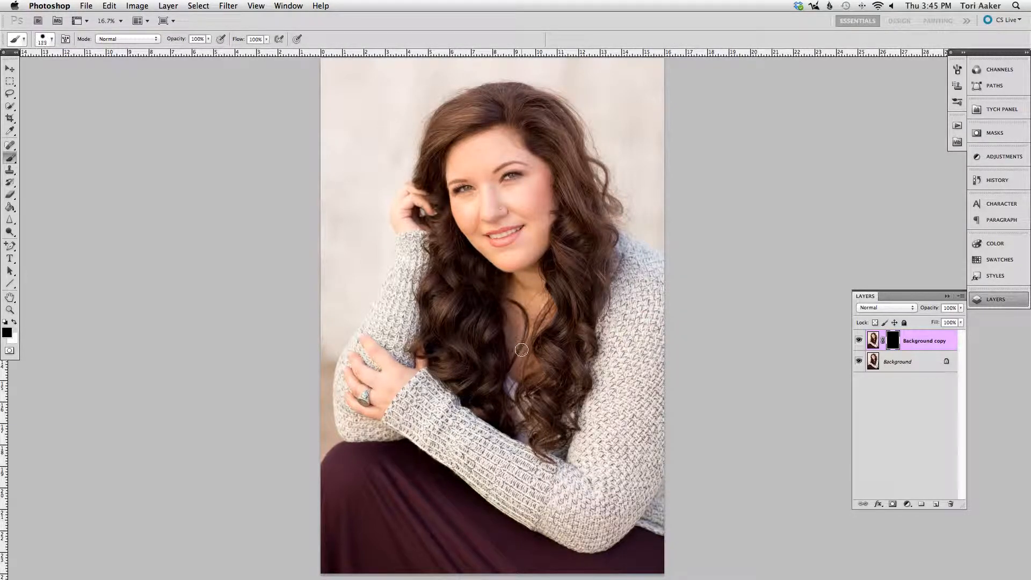
{"action": "key", "text": "super+equal"}
{"action": "key", "text": "bracketright"}
{"action": "key", "text": "bracketright"}
{"action": "key", "text": "bracketright"}
{"action": "key", "text": "bracketright"}
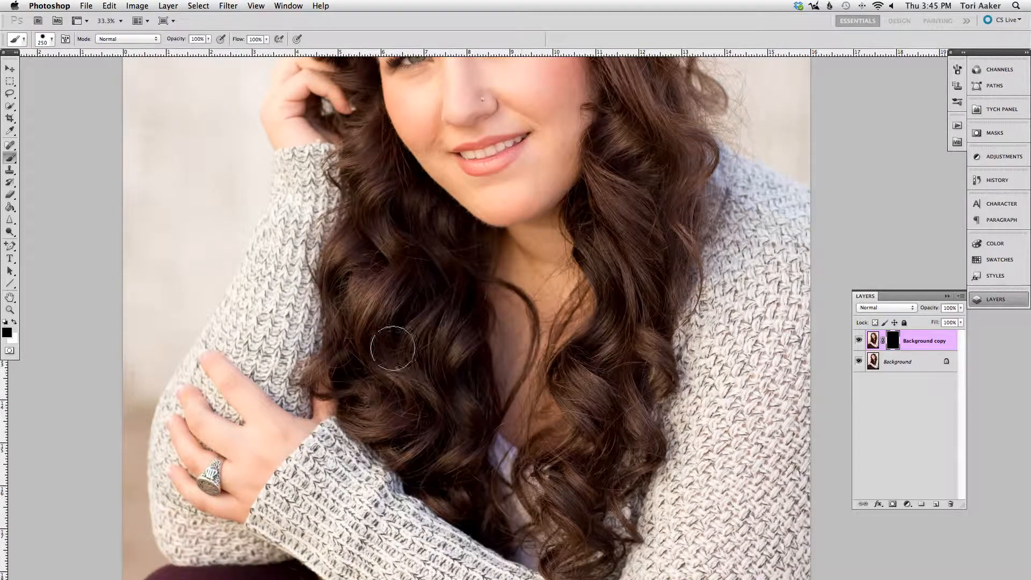
{"action": "left_click", "coordinate": [6, 332]}
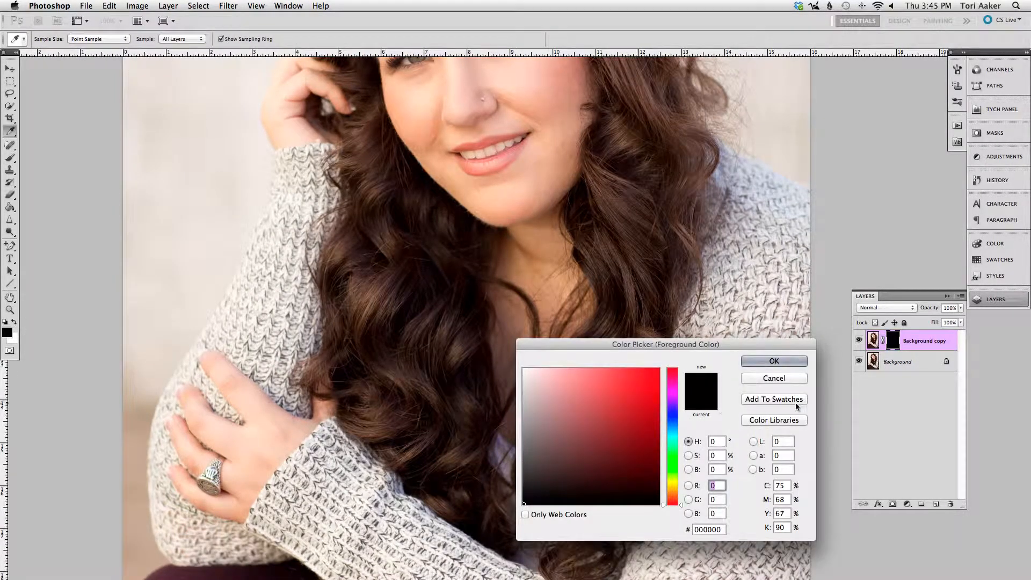
{"action": "left_click", "coordinate": [789, 376]}
{"action": "left_click", "coordinate": [16, 322]}
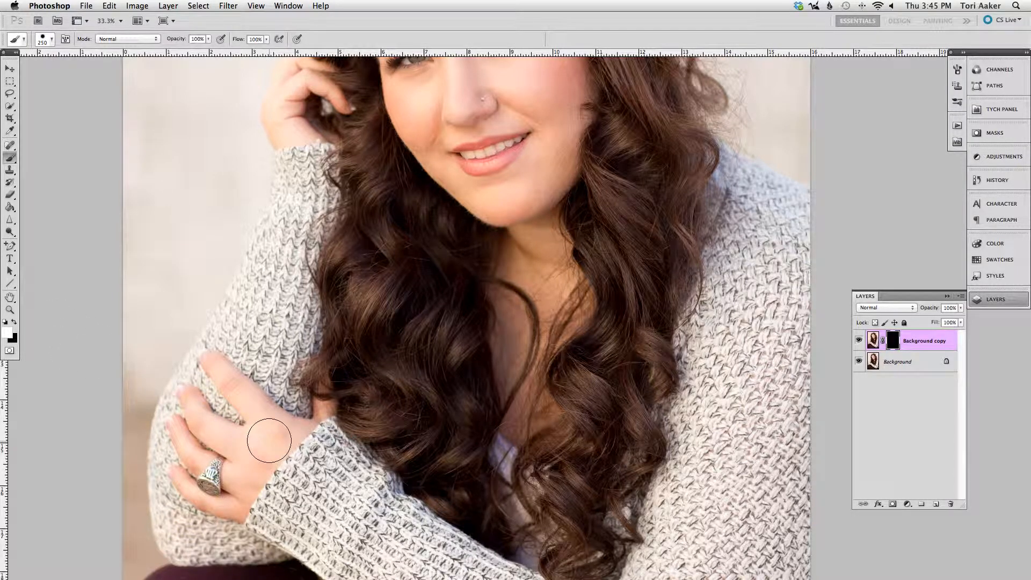
Paint white over the lower hand and fingers in the Background copy layer's mask with a 150 px brush
{"action": "key", "text": "bracketleft"}
{"action": "key", "text": "bracketleft"}
{"action": "key", "text": "bracketleft"}
{"action": "left_click", "coordinate": [894, 343]}
{"action": "mouse_move", "coordinate": [214, 428]}
{"action": "left_mouse_down"}
{"action": "mouse_move", "coordinate": [258, 456]}
{"action": "mouse_move", "coordinate": [279, 450]}
{"action": "mouse_move", "coordinate": [250, 492]}
{"action": "mouse_move", "coordinate": [203, 502]}
{"action": "mouse_move", "coordinate": [184, 482]}
{"action": "mouse_move", "coordinate": [198, 452]}
{"action": "mouse_move", "coordinate": [178, 432]}
{"action": "mouse_move", "coordinate": [190, 405]}
{"action": "mouse_move", "coordinate": [222, 438]}
{"action": "mouse_move", "coordinate": [286, 423]}
{"action": "mouse_move", "coordinate": [217, 371]}
{"action": "mouse_move", "coordinate": [307, 422]}
{"action": "mouse_move", "coordinate": [321, 405]}
{"action": "mouse_move", "coordinate": [314, 416]}
{"action": "mouse_move", "coordinate": [232, 375]}
{"action": "left_mouse_up"}
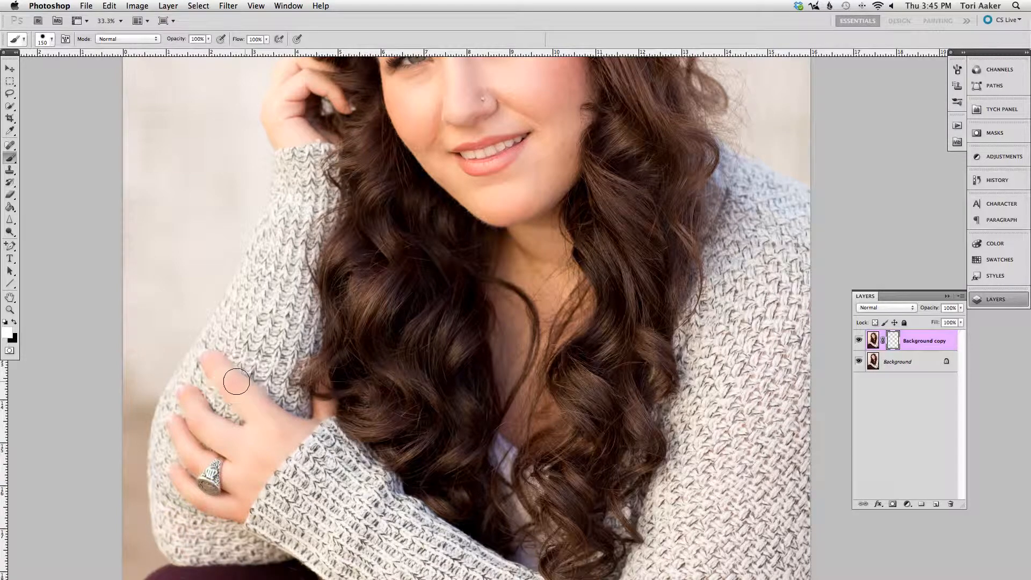
Set the brush opacity to 85% and flow to 76%, and paint white over the neck and chest skin in the mask
{"action": "key", "text": "bracketleft"}
{"action": "key", "text": "bracketleft"}
{"action": "key", "text": "bracketleft"}
{"action": "left_click_drag", "start_coordinate": [179, 39], "coordinate": [171, 39]}
{"action": "left_click_drag", "start_coordinate": [237, 39], "coordinate": [214, 40]}
{"action": "scroll", "coordinate": [507, 397], "scroll_direction": "up", "scroll_amount": 1}
{"action": "mouse_move", "coordinate": [513, 434]}
{"action": "left_mouse_down"}
{"action": "mouse_move", "coordinate": [516, 404]}
{"action": "mouse_move", "coordinate": [524, 426]}
{"action": "mouse_move", "coordinate": [544, 424]}
{"action": "mouse_move", "coordinate": [552, 404]}
{"action": "mouse_move", "coordinate": [502, 393]}
{"action": "mouse_move", "coordinate": [520, 370]}
{"action": "mouse_move", "coordinate": [514, 311]}
{"action": "mouse_move", "coordinate": [534, 411]}
{"action": "mouse_move", "coordinate": [572, 270]}
{"action": "mouse_move", "coordinate": [545, 286]}
{"action": "mouse_move", "coordinate": [562, 249]}
{"action": "mouse_move", "coordinate": [537, 258]}
{"action": "mouse_move", "coordinate": [555, 251]}
{"action": "mouse_move", "coordinate": [512, 246]}
{"action": "mouse_move", "coordinate": [497, 279]}
{"action": "mouse_move", "coordinate": [561, 348]}
{"action": "mouse_move", "coordinate": [585, 319]}
{"action": "mouse_move", "coordinate": [559, 357]}
{"action": "mouse_move", "coordinate": [536, 453]}
{"action": "mouse_move", "coordinate": [550, 432]}
{"action": "mouse_move", "coordinate": [533, 432]}
{"action": "mouse_move", "coordinate": [530, 280]}
{"action": "mouse_move", "coordinate": [568, 314]}
{"action": "mouse_move", "coordinate": [563, 283]}
{"action": "mouse_move", "coordinate": [522, 248]}
{"action": "left_mouse_up"}
Enlarge the brush to 175 px and paint white over the raised hand beside the hair in the mask
{"action": "scroll", "coordinate": [536, 244], "scroll_direction": "up", "scroll_amount": 3}
{"action": "key", "text": "bracketright"}
{"action": "key", "text": "bracketright"}
{"action": "key", "text": "bracketright"}
{"action": "key", "text": "bracketright"}
{"action": "scroll", "coordinate": [542, 259], "scroll_direction": "up", "scroll_amount": 3}
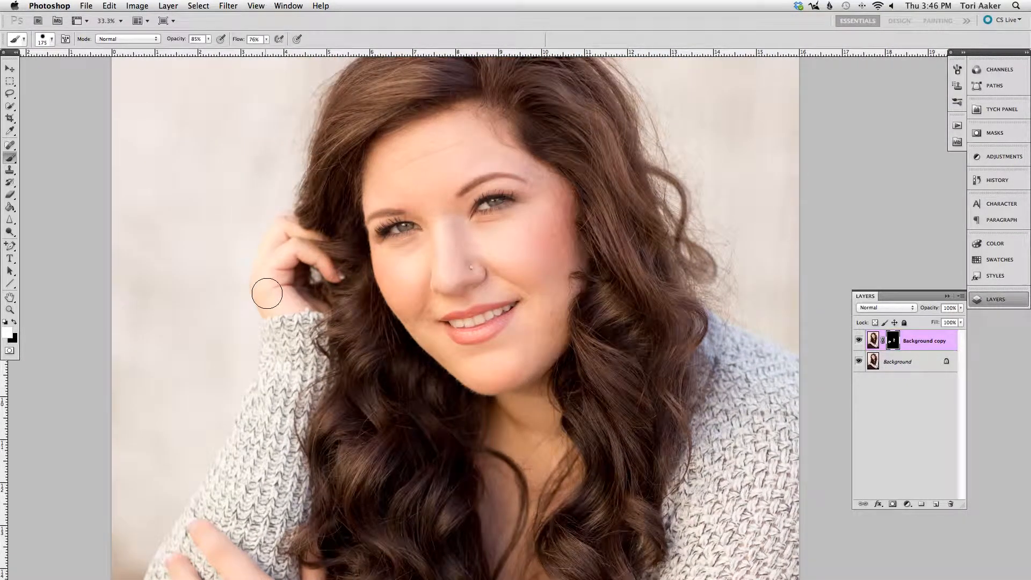
{"action": "mouse_move", "coordinate": [271, 298]}
{"action": "left_mouse_down"}
{"action": "mouse_move", "coordinate": [277, 248]}
{"action": "mouse_move", "coordinate": [323, 265]}
{"action": "left_mouse_up"}
Examine the portrait from the lower hand and chest up to the face and hair to check which skin still needs smoothing
{"action": "scroll", "coordinate": [389, 333], "scroll_direction": "down", "scroll_amount": 2}
{"action": "scroll", "coordinate": [462, 347], "scroll_direction": "down", "scroll_amount": 6}
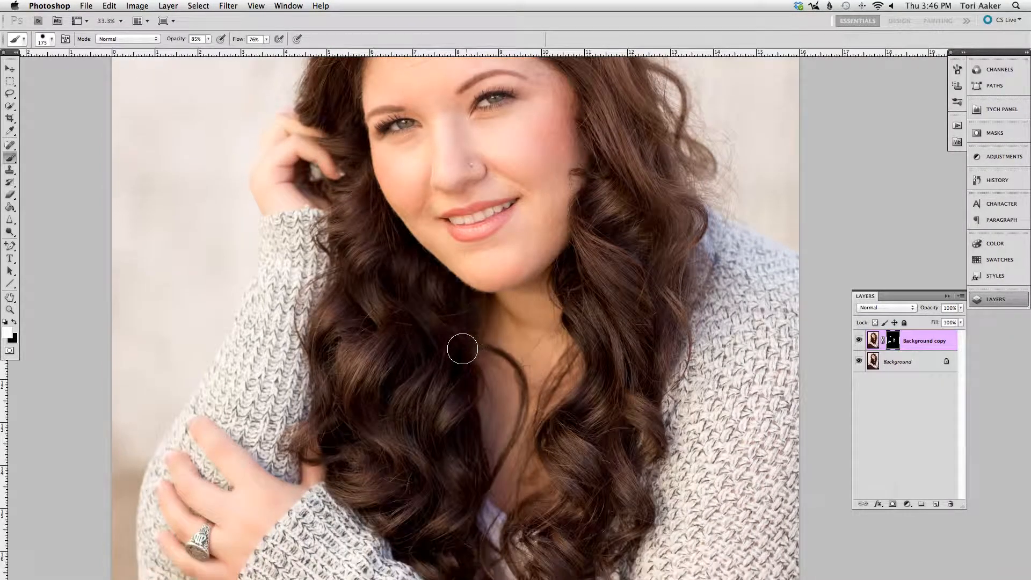
{"action": "scroll", "coordinate": [462, 346], "scroll_direction": "down", "scroll_amount": 6}
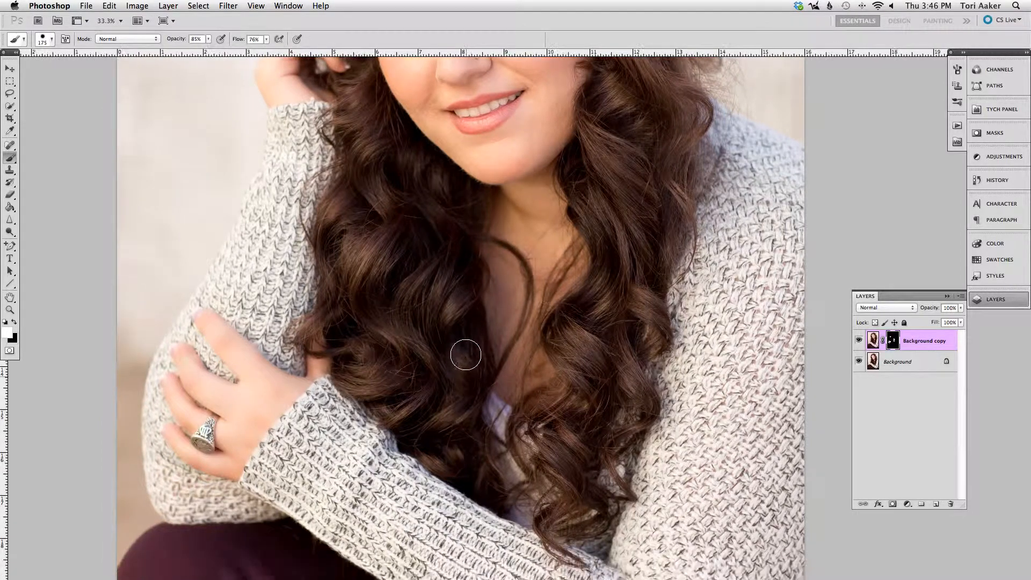
{"action": "scroll", "coordinate": [466, 339], "scroll_direction": "up", "scroll_amount": 6}
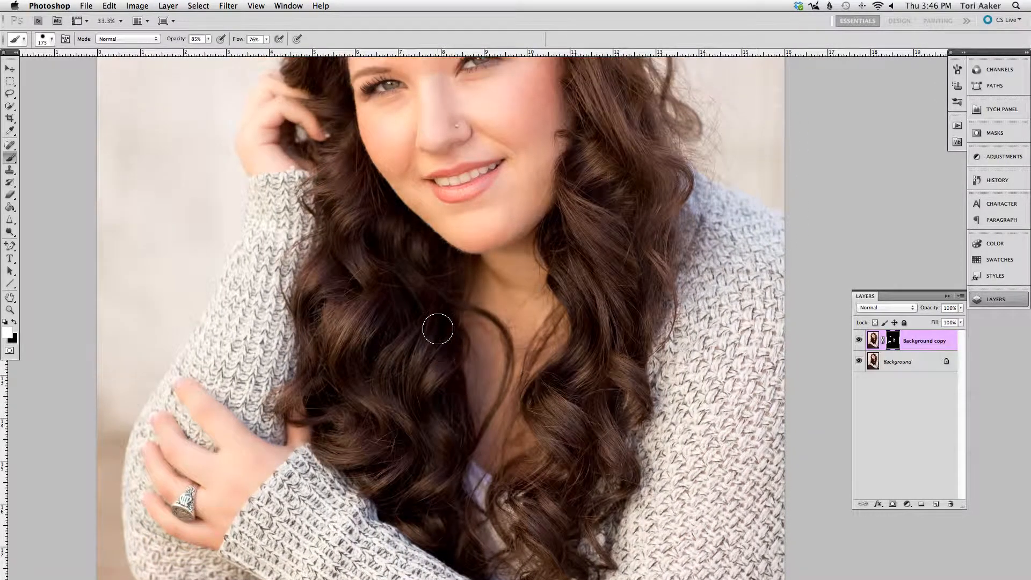
{"action": "scroll", "coordinate": [434, 324], "scroll_direction": "up", "scroll_amount": 8}
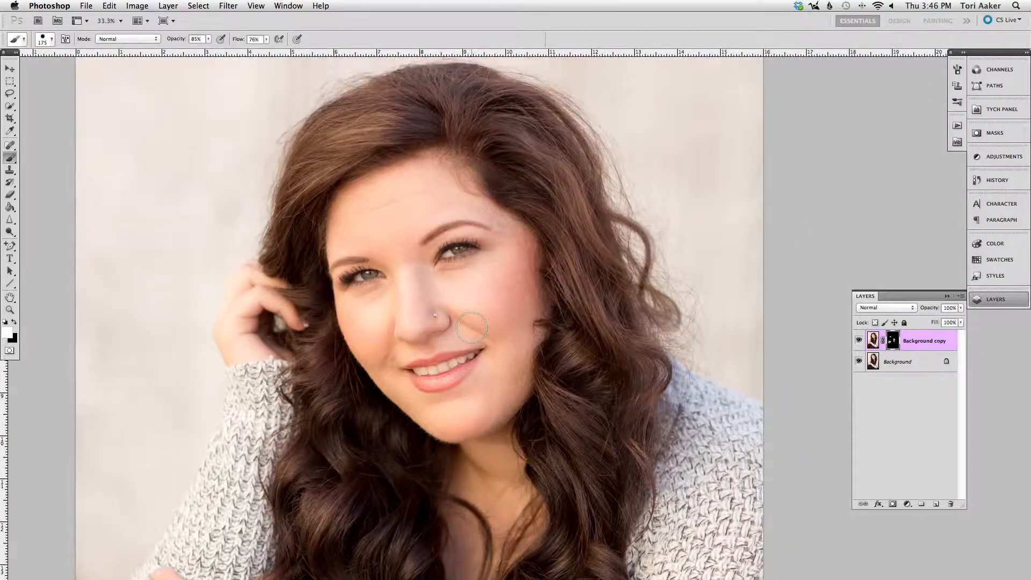
{"action": "scroll", "coordinate": [465, 327], "scroll_direction": "up", "scroll_amount": 10}
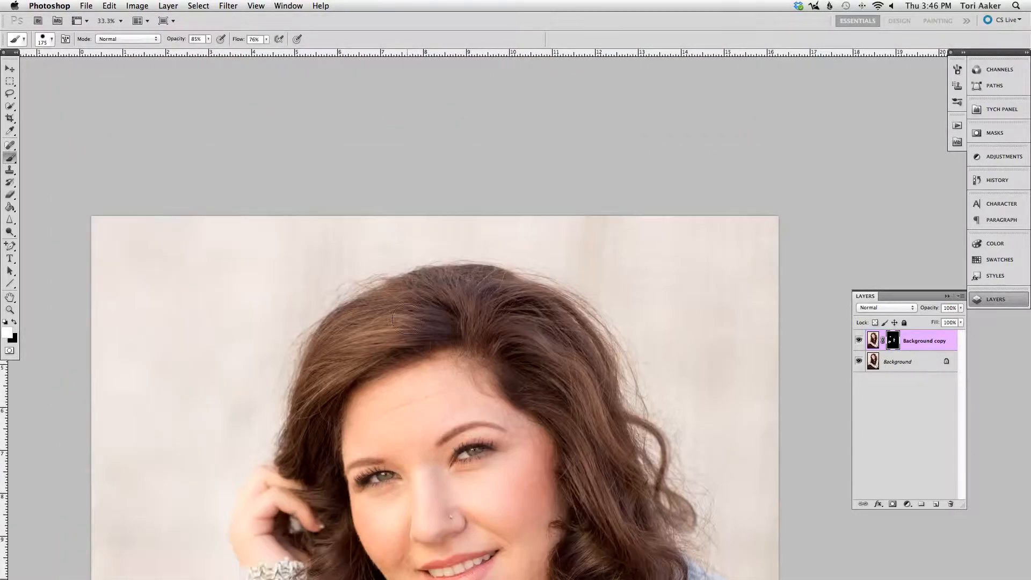
{"action": "scroll", "coordinate": [407, 319], "scroll_direction": "up", "scroll_amount": 6}
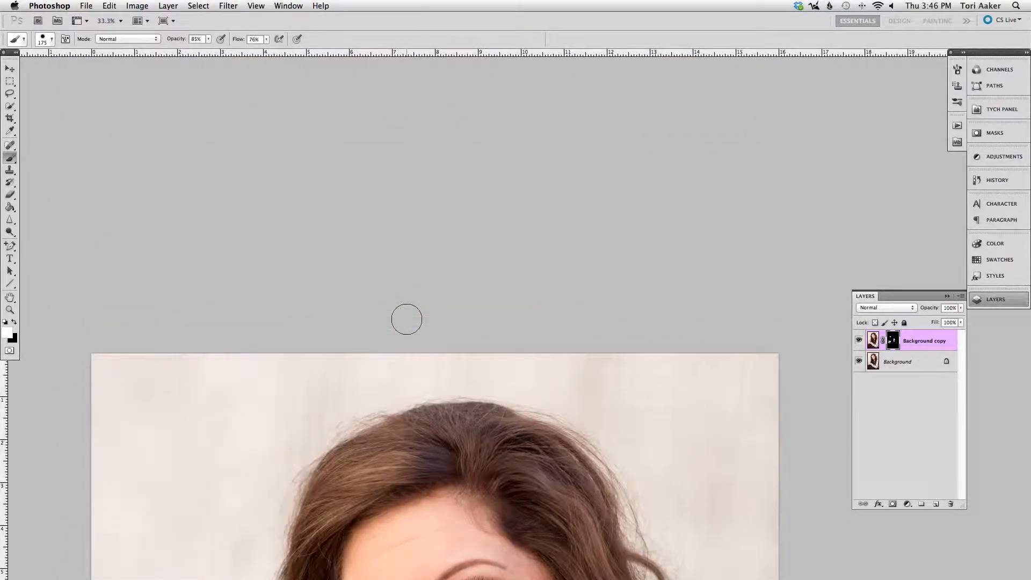
{"action": "scroll", "coordinate": [406, 319], "scroll_direction": "left", "scroll_amount": 4}
{"action": "scroll", "coordinate": [410, 319], "scroll_direction": "down", "scroll_amount": 2}
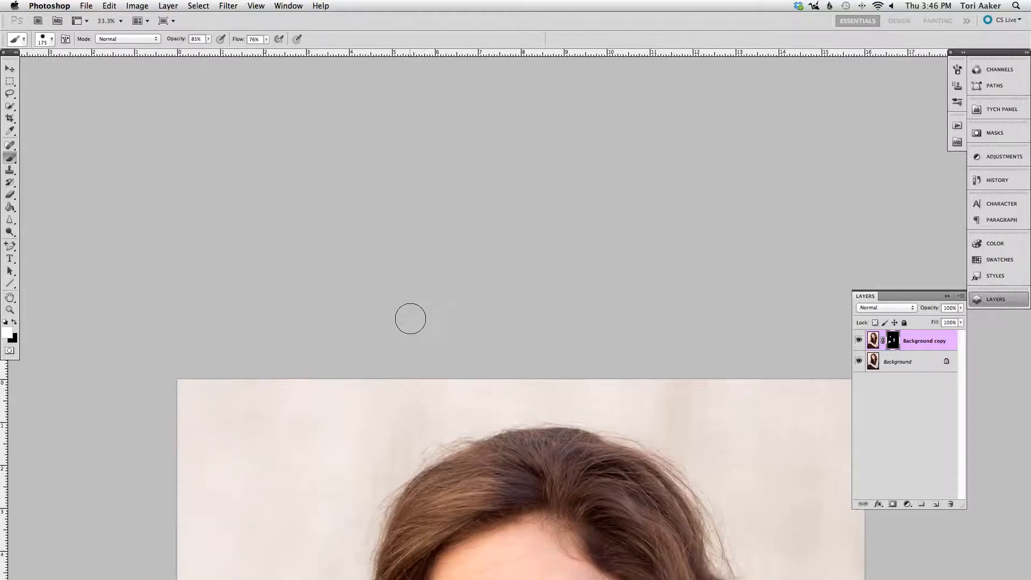
{"action": "scroll", "coordinate": [493, 317], "scroll_direction": "down", "scroll_amount": 5}
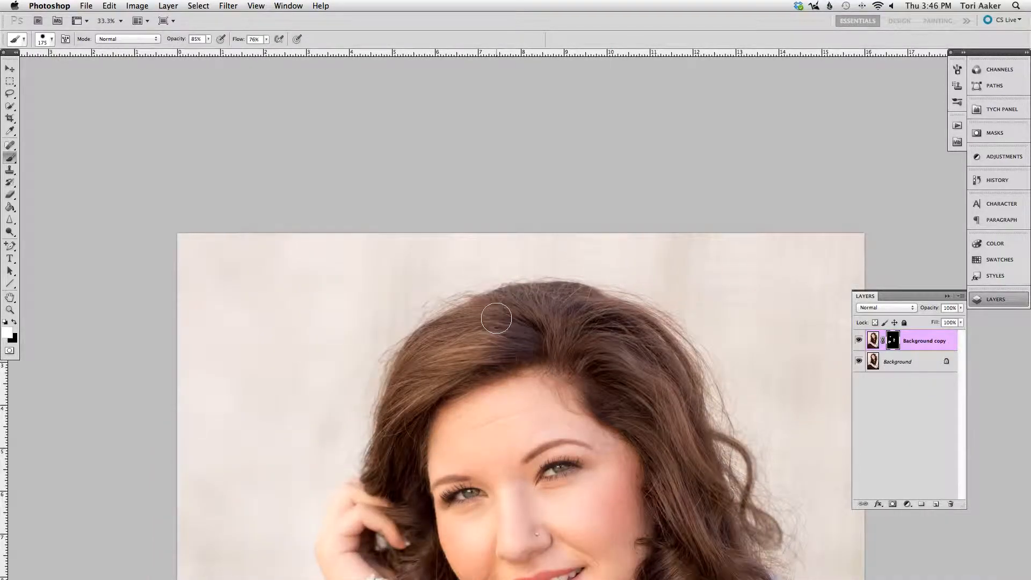
{"action": "scroll", "coordinate": [493, 317], "scroll_direction": "right", "scroll_amount": 1}
{"action": "scroll", "coordinate": [492, 317], "scroll_direction": "down", "scroll_amount": 2}
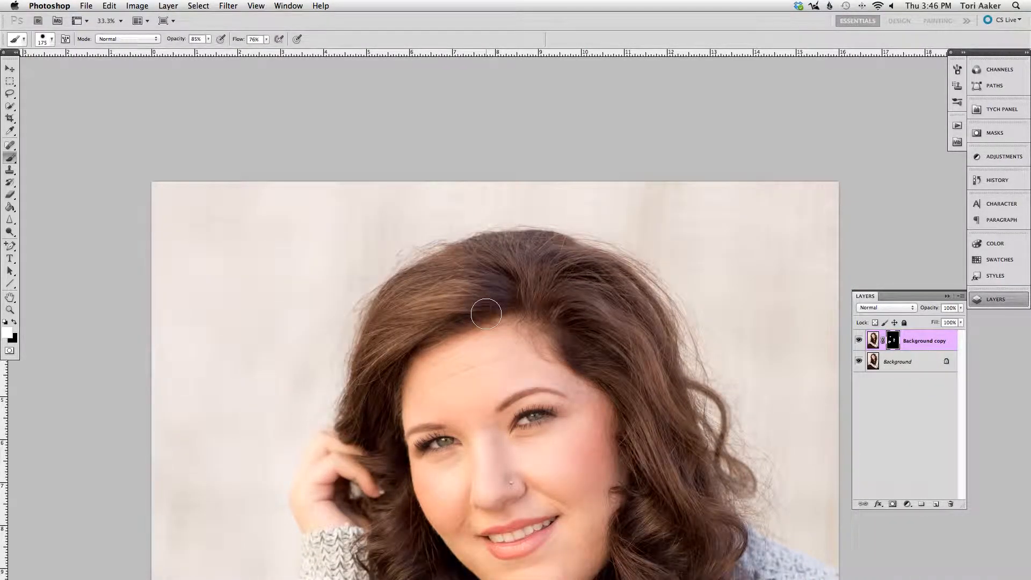
{"action": "scroll", "coordinate": [486, 314], "scroll_direction": "down", "scroll_amount": 2}
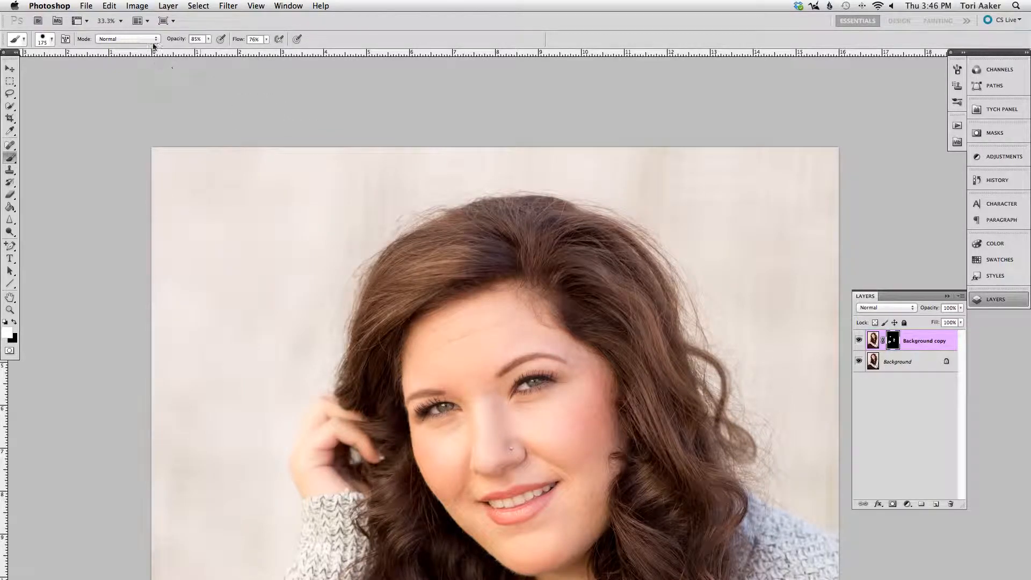
Raise the brush opacity to 94% and paint white over the forehead and the skin around the brows in the mask
{"action": "left_click_drag", "start_coordinate": [179, 39], "coordinate": [188, 38]}
{"action": "scroll", "coordinate": [513, 329], "scroll_direction": "down", "scroll_amount": 1}
{"action": "scroll", "coordinate": [518, 333], "scroll_direction": "down", "scroll_amount": 1}
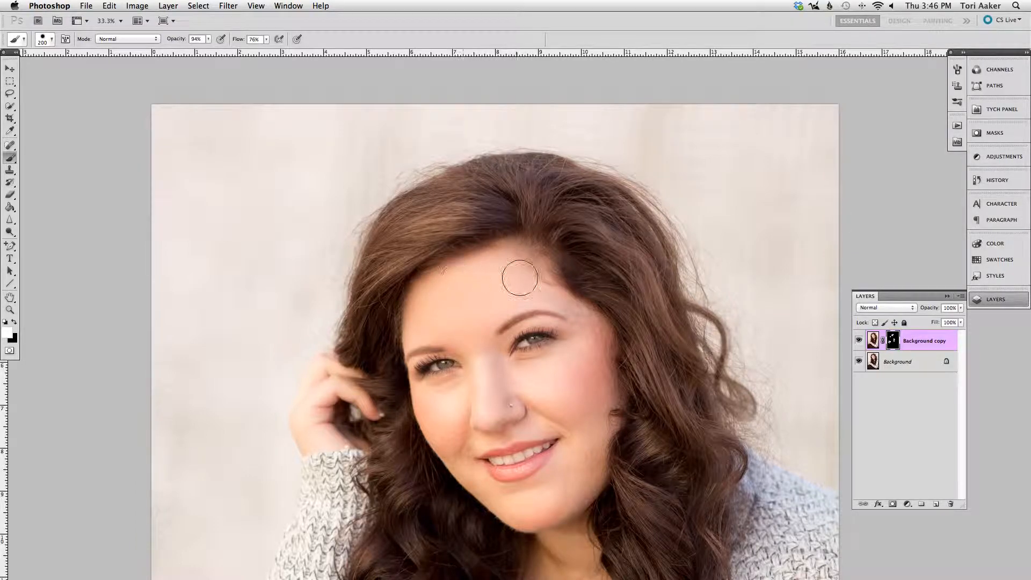
{"action": "key", "text": "bracketleft"}
{"action": "key", "text": "bracketleft"}
{"action": "key", "text": "bracketleft"}
{"action": "mouse_move", "coordinate": [578, 311]}
{"action": "left_mouse_down"}
{"action": "mouse_move", "coordinate": [600, 325]}
{"action": "mouse_move", "coordinate": [576, 309]}
{"action": "mouse_move", "coordinate": [602, 359]}
{"action": "mouse_move", "coordinate": [610, 407]}
{"action": "mouse_move", "coordinate": [591, 478]}
{"action": "mouse_move", "coordinate": [558, 516]}
{"action": "mouse_move", "coordinate": [511, 516]}
{"action": "mouse_move", "coordinate": [433, 435]}
{"action": "mouse_move", "coordinate": [418, 385]}
{"action": "mouse_move", "coordinate": [462, 382]}
{"action": "left_mouse_up"}
Paint white over the cheeks and nose in the mask, adjusting the brush size to fit each area
{"action": "key", "text": "]"}
{"action": "mouse_move", "coordinate": [467, 350]}
{"action": "left_mouse_down"}
{"action": "mouse_move", "coordinate": [480, 375]}
{"action": "mouse_move", "coordinate": [552, 365]}
{"action": "mouse_move", "coordinate": [512, 369]}
{"action": "mouse_move", "coordinate": [557, 359]}
{"action": "mouse_move", "coordinate": [587, 336]}
{"action": "mouse_move", "coordinate": [575, 341]}
{"action": "mouse_move", "coordinate": [582, 322]}
{"action": "mouse_move", "coordinate": [595, 383]}
{"action": "mouse_move", "coordinate": [578, 467]}
{"action": "mouse_move", "coordinate": [550, 402]}
{"action": "mouse_move", "coordinate": [538, 407]}
{"action": "mouse_move", "coordinate": [516, 382]}
{"action": "mouse_move", "coordinate": [496, 390]}
{"action": "mouse_move", "coordinate": [494, 415]}
{"action": "mouse_move", "coordinate": [484, 408]}
{"action": "mouse_move", "coordinate": [459, 431]}
{"action": "mouse_move", "coordinate": [451, 458]}
{"action": "mouse_move", "coordinate": [463, 432]}
{"action": "mouse_move", "coordinate": [471, 472]}
{"action": "mouse_move", "coordinate": [485, 490]}
{"action": "mouse_move", "coordinate": [522, 500]}
{"action": "mouse_move", "coordinate": [528, 522]}
{"action": "mouse_move", "coordinate": [564, 506]}
{"action": "mouse_move", "coordinate": [539, 488]}
{"action": "mouse_move", "coordinate": [488, 490]}
{"action": "mouse_move", "coordinate": [534, 490]}
{"action": "mouse_move", "coordinate": [559, 471]}
{"action": "mouse_move", "coordinate": [546, 483]}
{"action": "mouse_move", "coordinate": [544, 515]}
{"action": "mouse_move", "coordinate": [571, 533]}
{"action": "mouse_move", "coordinate": [592, 484]}
{"action": "mouse_move", "coordinate": [564, 483]}
{"action": "mouse_move", "coordinate": [567, 465]}
{"action": "mouse_move", "coordinate": [594, 477]}
{"action": "mouse_move", "coordinate": [600, 398]}
{"action": "left_mouse_up"}
{"action": "mouse_move", "coordinate": [597, 338]}
{"action": "left_mouse_down"}
{"action": "mouse_move", "coordinate": [587, 317]}
{"action": "mouse_move", "coordinate": [609, 354]}
{"action": "mouse_move", "coordinate": [603, 388]}
{"action": "mouse_move", "coordinate": [593, 321]}
{"action": "left_mouse_up"}
{"action": "key", "text": "bracketleft"}
{"action": "key", "text": "bracketleft"}
{"action": "mouse_move", "coordinate": [514, 397]}
{"action": "left_mouse_down"}
{"action": "mouse_move", "coordinate": [497, 400]}
{"action": "mouse_move", "coordinate": [520, 412]}
{"action": "mouse_move", "coordinate": [520, 398]}
{"action": "mouse_move", "coordinate": [540, 423]}
{"action": "mouse_move", "coordinate": [531, 416]}
{"action": "left_mouse_up"}
{"action": "key", "text": "bracketright"}
{"action": "key", "text": "bracketright"}
{"action": "key", "text": "bracketright"}
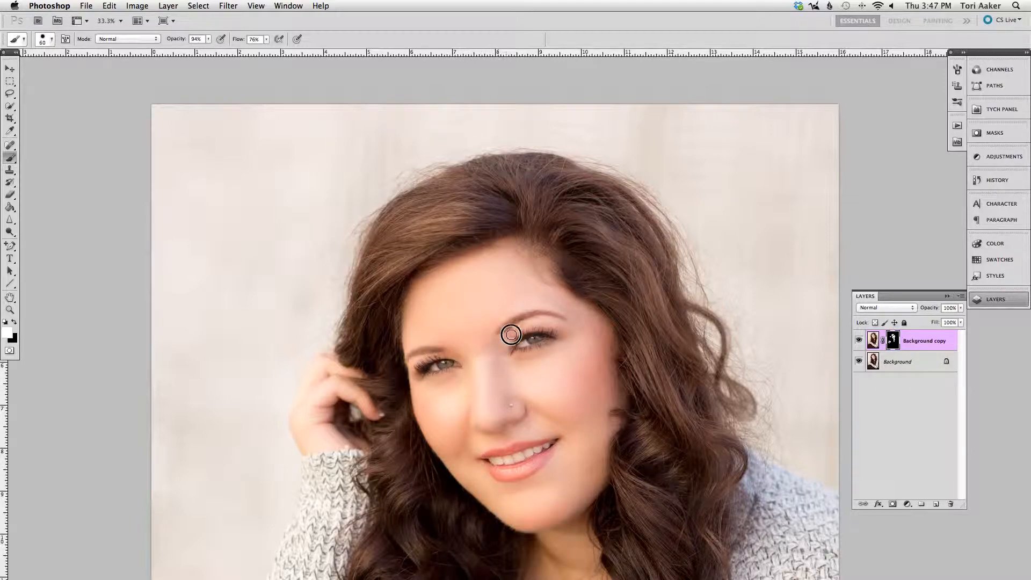
Paint white closely around both eyes and eyebrows in the mask, reducing the brush from 60 px to 30 px
{"action": "key", "text": "super+equal"}
{"action": "key", "text": "super+equal"}
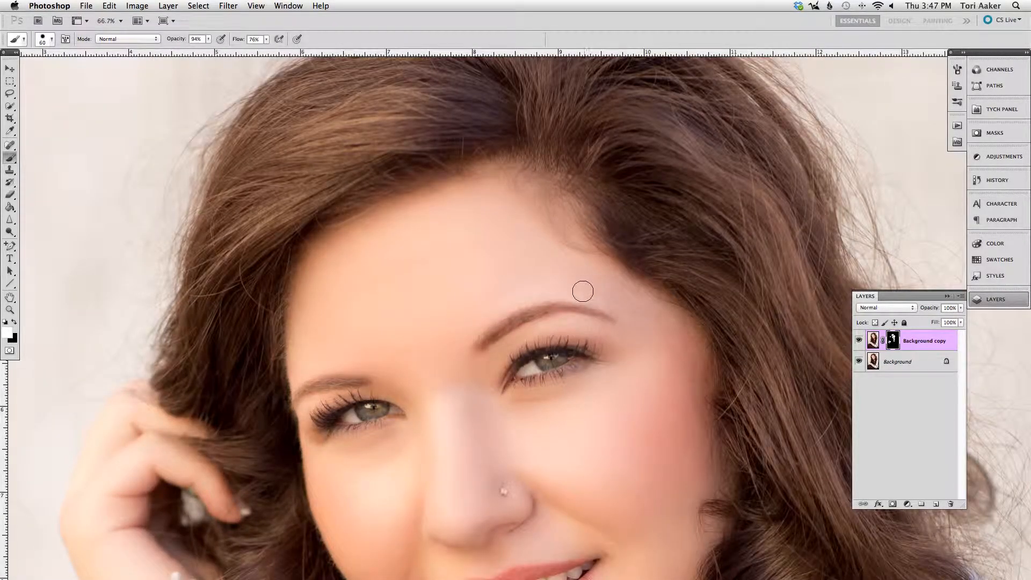
{"action": "mouse_move", "coordinate": [579, 293]}
{"action": "left_mouse_down"}
{"action": "mouse_move", "coordinate": [548, 288]}
{"action": "mouse_move", "coordinate": [502, 303]}
{"action": "mouse_move", "coordinate": [512, 305]}
{"action": "mouse_move", "coordinate": [481, 325]}
{"action": "mouse_move", "coordinate": [472, 366]}
{"action": "mouse_move", "coordinate": [557, 334]}
{"action": "mouse_move", "coordinate": [618, 350]}
{"action": "mouse_move", "coordinate": [592, 377]}
{"action": "mouse_move", "coordinate": [500, 398]}
{"action": "left_mouse_up"}
{"action": "key", "text": "bracketleft"}
{"action": "mouse_move", "coordinate": [339, 399]}
{"action": "left_mouse_down"}
{"action": "mouse_move", "coordinate": [299, 413]}
{"action": "mouse_move", "coordinate": [321, 399]}
{"action": "mouse_move", "coordinate": [309, 405]}
{"action": "mouse_move", "coordinate": [306, 448]}
{"action": "mouse_move", "coordinate": [402, 424]}
{"action": "mouse_move", "coordinate": [397, 369]}
{"action": "left_mouse_up"}
{"action": "key", "text": "super+minus"}
{"action": "key", "text": "super+minus"}
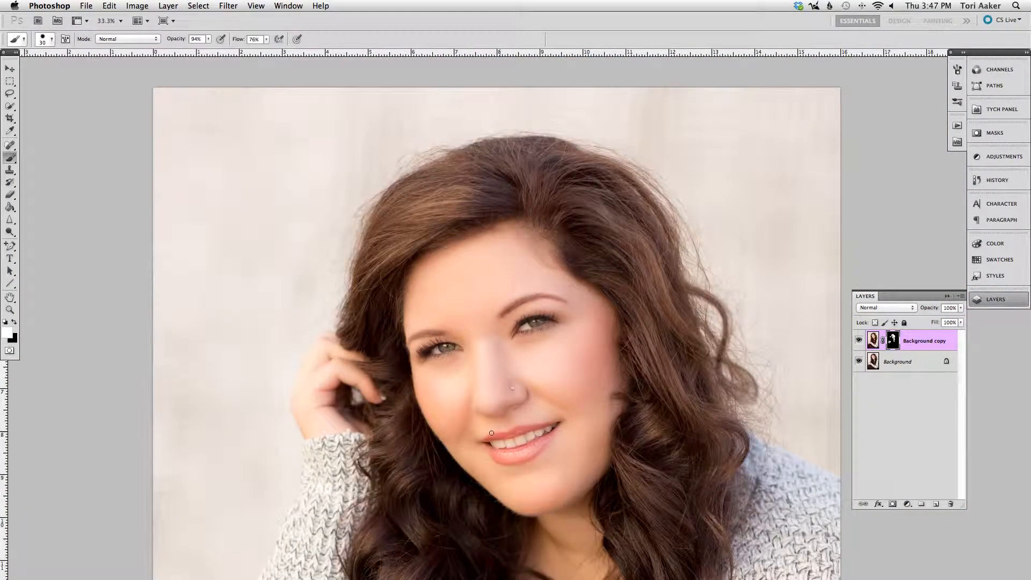
Paint white over the skin beside the mouth and along the chin in the mask with a 60 px brush
{"action": "key", "text": "bracketright"}
{"action": "key", "text": "bracketright"}
{"action": "mouse_move", "coordinate": [464, 429]}
{"action": "left_mouse_down"}
{"action": "mouse_move", "coordinate": [452, 458]}
{"action": "mouse_move", "coordinate": [475, 447]}
{"action": "left_mouse_up"}
{"action": "scroll", "coordinate": [526, 443], "scroll_direction": "right", "scroll_amount": 2}
{"action": "scroll", "coordinate": [526, 443], "scroll_direction": "down", "scroll_amount": 1}
{"action": "scroll", "coordinate": [574, 441], "scroll_direction": "down", "scroll_amount": 1}
{"action": "left_click_drag", "start_coordinate": [548, 474], "coordinate": [520, 482]}
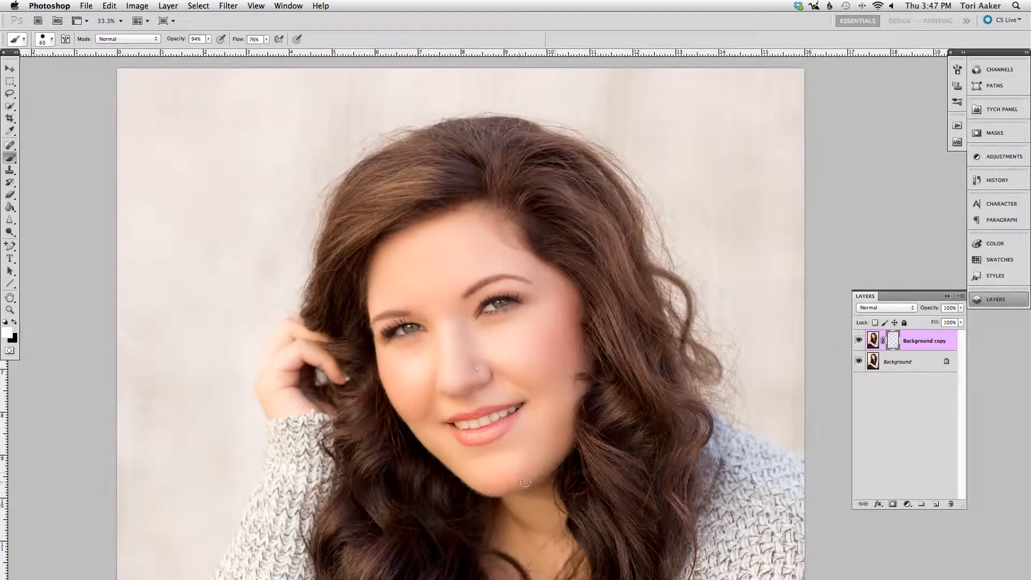
Show the layer mask as a red overlay and paint white over the missed patch on the lower hand with a 150 px brush
{"action": "scroll", "coordinate": [523, 478], "scroll_direction": "down", "scroll_amount": 2}
{"action": "key", "text": "super+minus"}
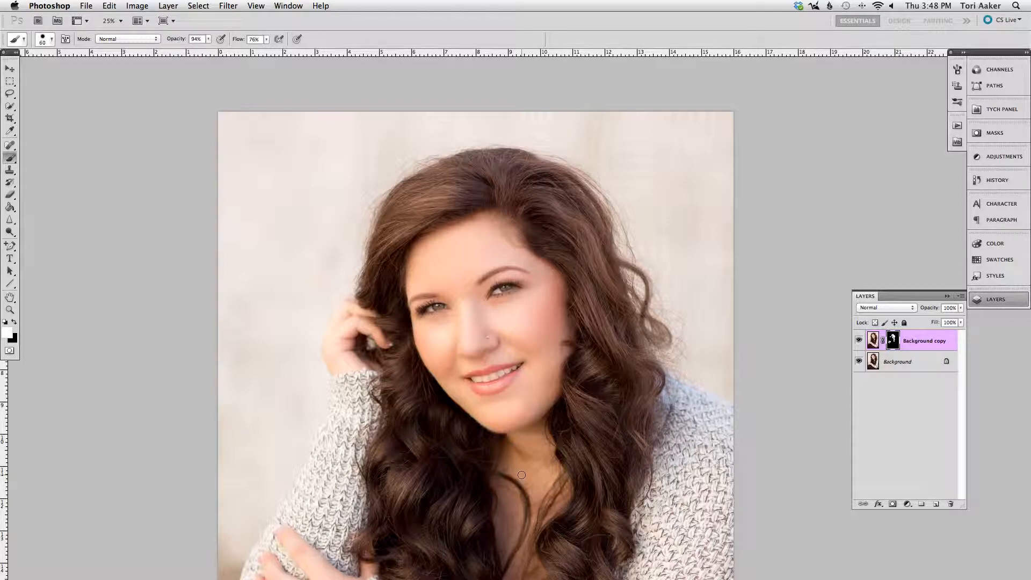
{"action": "key", "text": "super+minus"}
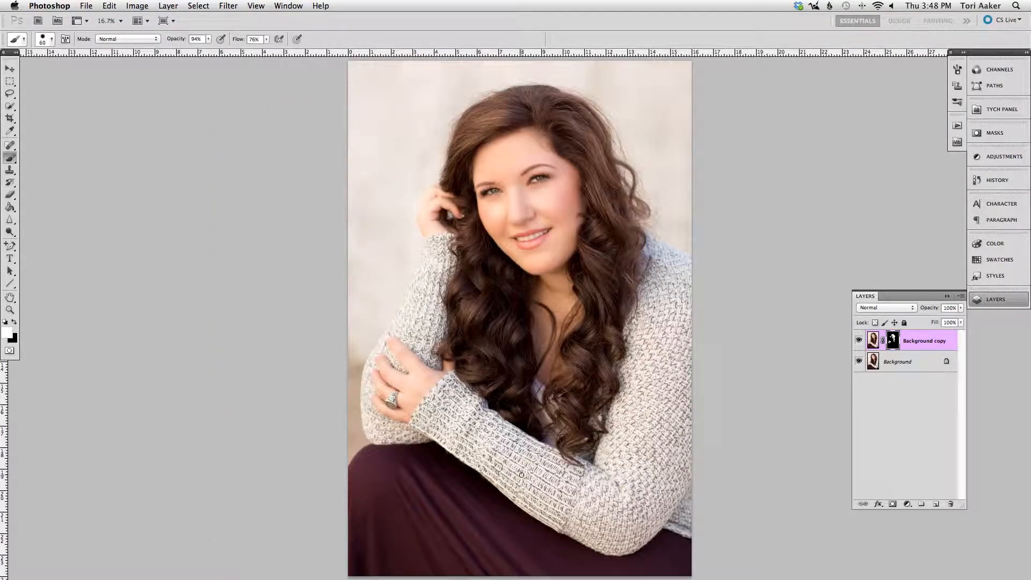
{"action": "key", "text": "backslash"}
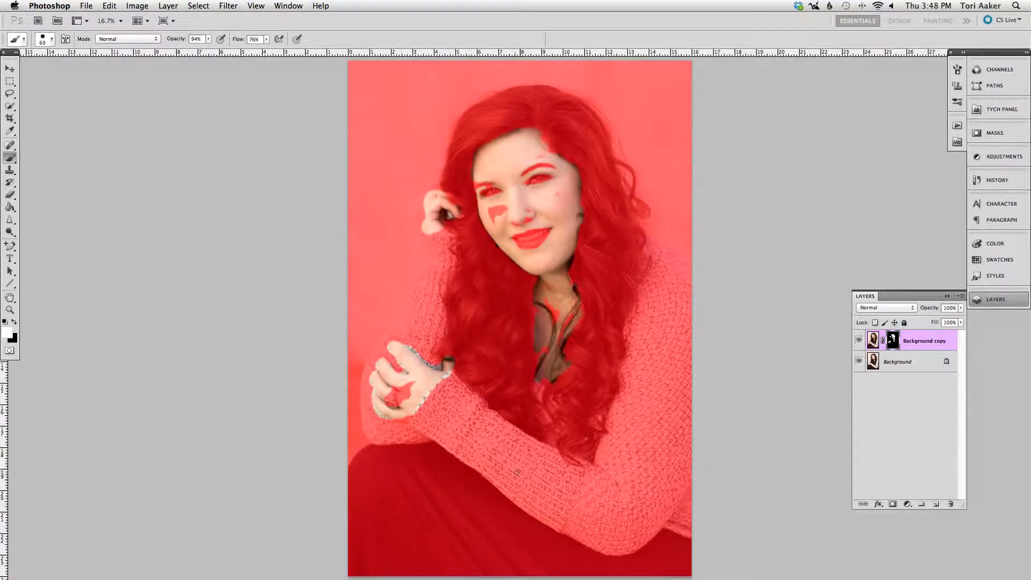
{"action": "key", "text": "super+plus"}
{"action": "key", "text": "super+plus"}
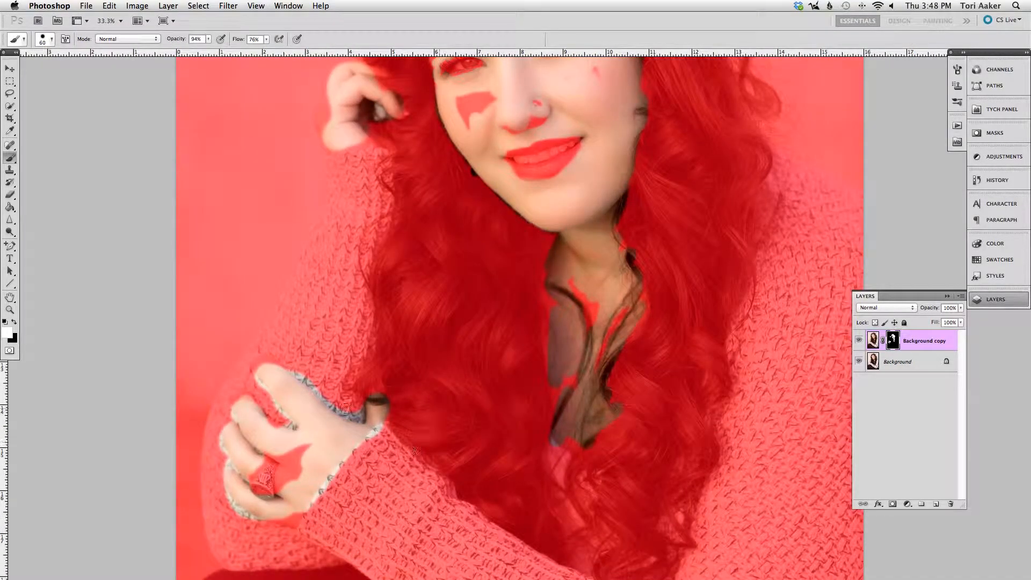
{"action": "key", "text": "bracketright"}
{"action": "key", "text": "bracketright"}
{"action": "mouse_move", "coordinate": [311, 442]}
{"action": "left_mouse_down"}
{"action": "mouse_move", "coordinate": [287, 481]}
{"action": "mouse_move", "coordinate": [289, 456]}
{"action": "mouse_move", "coordinate": [259, 457]}
{"action": "left_mouse_up"}
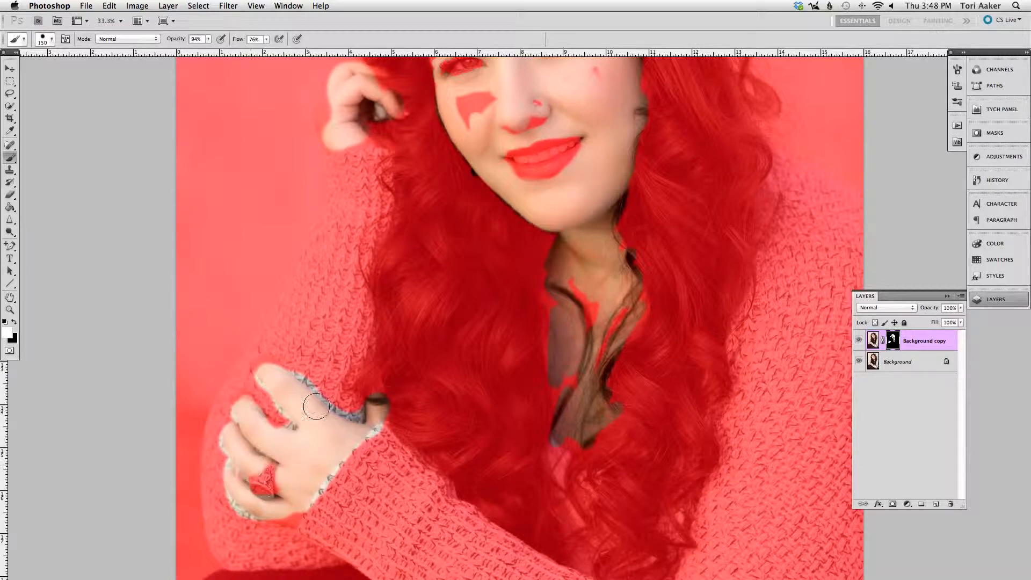
Paint white over the missed chest skin between the hair strands in the mask
{"action": "scroll", "coordinate": [315, 421], "scroll_direction": "up", "scroll_amount": 1}
{"action": "scroll", "coordinate": [646, 286], "scroll_direction": "up", "scroll_amount": 1}
{"action": "mouse_move", "coordinate": [646, 286]}
{"action": "left_mouse_down"}
{"action": "mouse_move", "coordinate": [593, 341]}
{"action": "mouse_move", "coordinate": [601, 329]}
{"action": "mouse_move", "coordinate": [577, 306]}
{"action": "mouse_move", "coordinate": [556, 424]}
{"action": "left_mouse_up"}
Paint white over the missed red spots on both cheeks and above the eyebrow in the mask
{"action": "scroll", "coordinate": [563, 397], "scroll_direction": "up", "scroll_amount": 4}
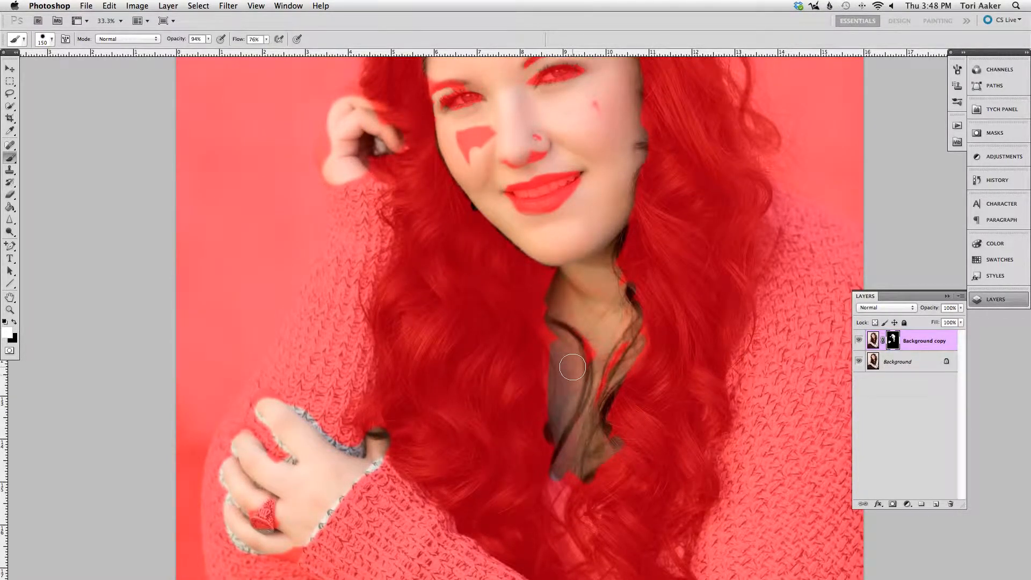
{"action": "scroll", "coordinate": [579, 353], "scroll_direction": "up", "scroll_amount": 5}
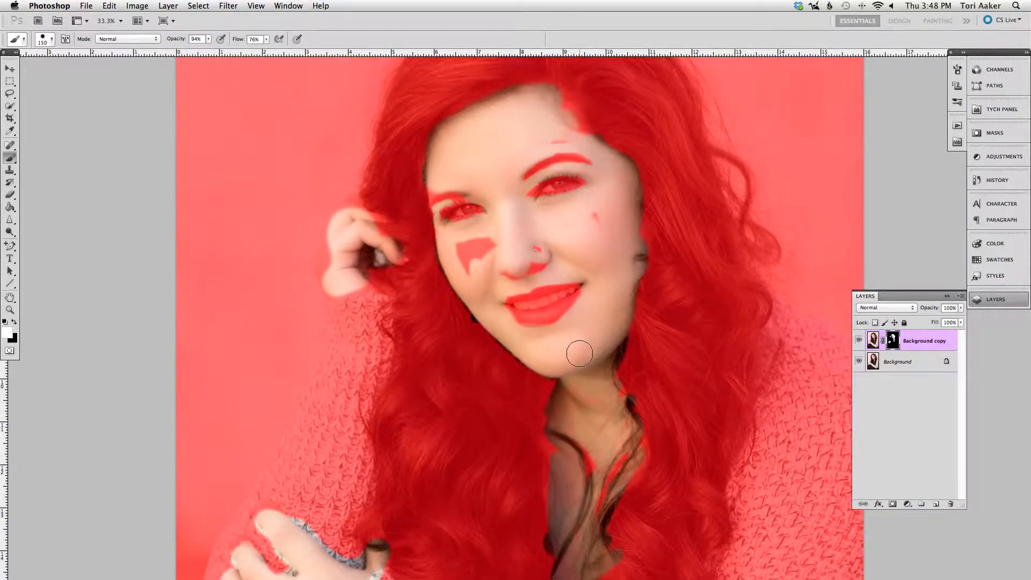
{"action": "left_click_drag", "start_coordinate": [597, 343], "coordinate": [575, 313]}
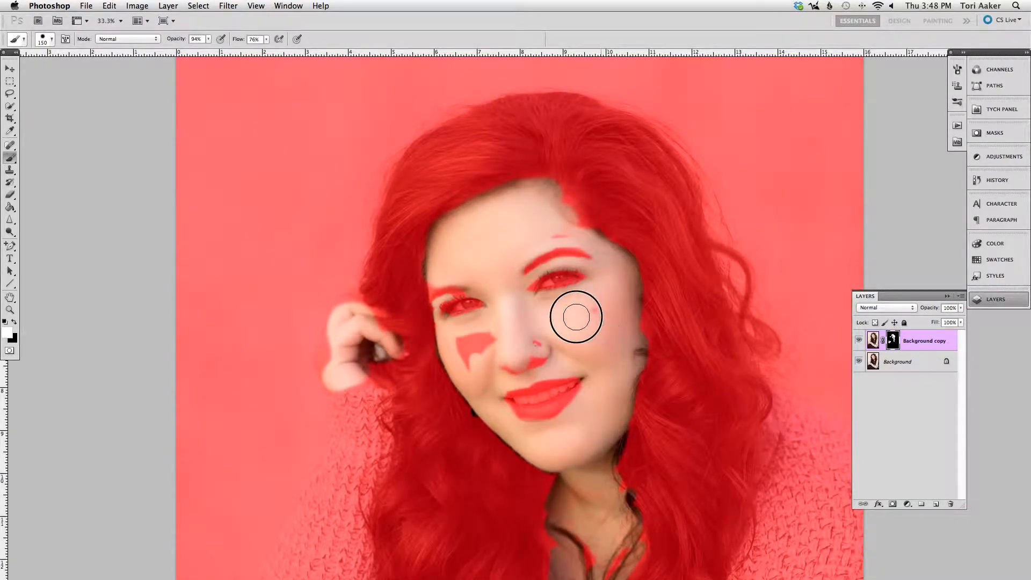
{"action": "left_click_drag", "start_coordinate": [569, 231], "coordinate": [531, 242]}
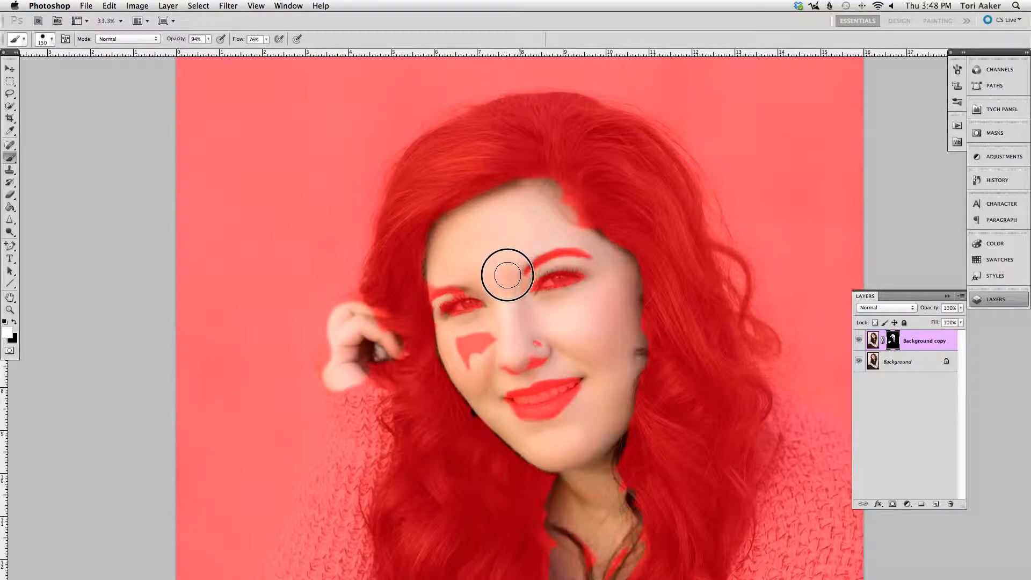
{"action": "mouse_move", "coordinate": [490, 306]}
{"action": "left_mouse_down"}
{"action": "mouse_move", "coordinate": [474, 354]}
{"action": "mouse_move", "coordinate": [459, 338]}
{"action": "mouse_move", "coordinate": [464, 371]}
{"action": "mouse_move", "coordinate": [469, 336]}
{"action": "left_mouse_up"}
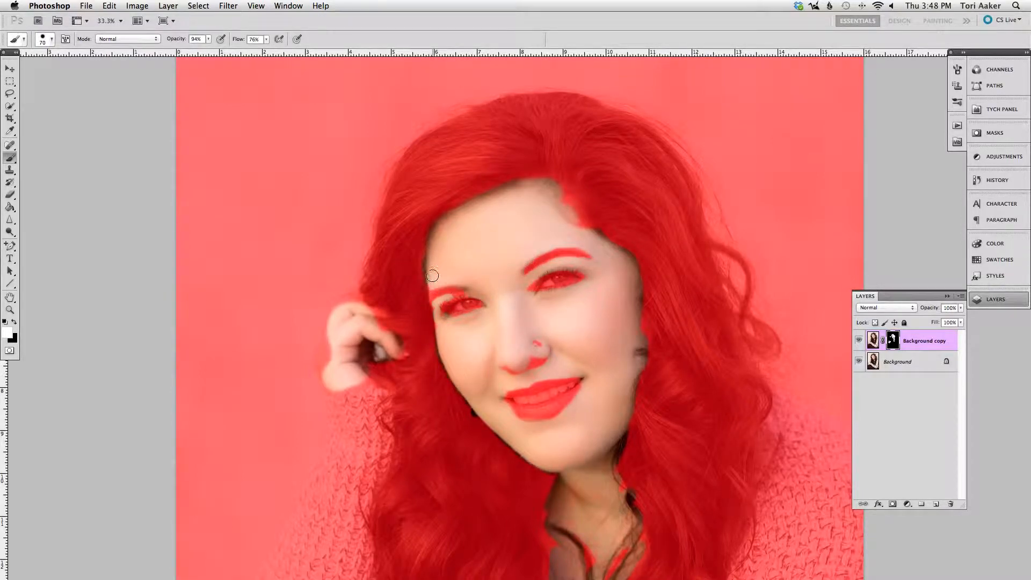
Paint white over the edges of the raised hand and the missed areas of the nose with a 70 px brush
{"action": "mouse_move", "coordinate": [343, 305]}
{"action": "left_mouse_down"}
{"action": "mouse_move", "coordinate": [323, 348]}
{"action": "mouse_move", "coordinate": [325, 386]}
{"action": "mouse_move", "coordinate": [334, 386]}
{"action": "mouse_move", "coordinate": [338, 313]}
{"action": "mouse_move", "coordinate": [367, 294]}
{"action": "left_mouse_up"}
{"action": "mouse_move", "coordinate": [558, 369]}
{"action": "left_mouse_down"}
{"action": "mouse_move", "coordinate": [519, 370]}
{"action": "mouse_move", "coordinate": [533, 336]}
{"action": "mouse_move", "coordinate": [516, 317]}
{"action": "mouse_move", "coordinate": [544, 331]}
{"action": "left_mouse_up"}
{"action": "left_click", "coordinate": [513, 315]}
{"action": "left_click", "coordinate": [510, 324]}
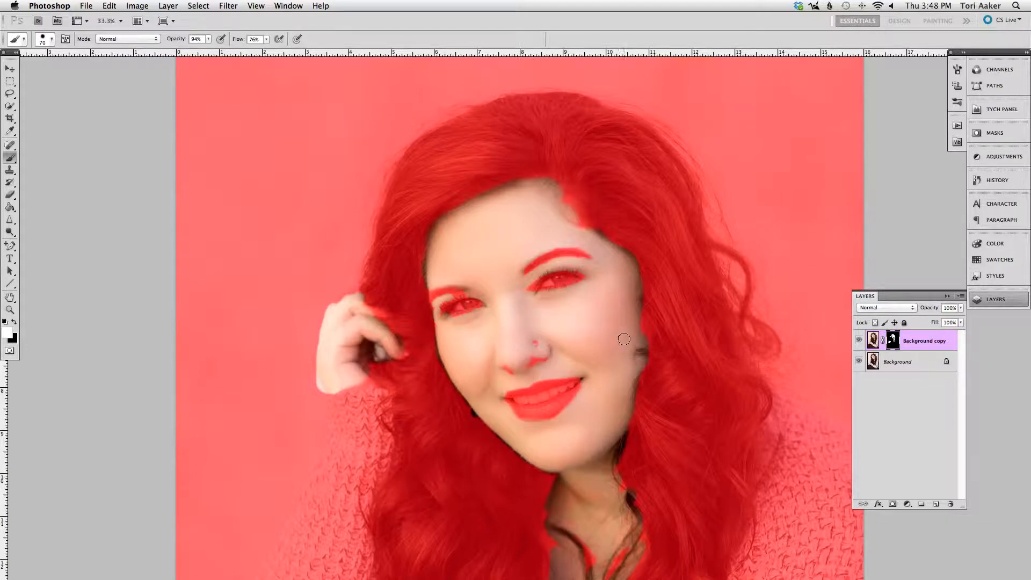
Paint white over the missed neck and chest skin and the forehead hairline in the mask with a 125 px brush
{"action": "left_click", "coordinate": [621, 495]}
{"action": "key", "text": "bracketright"}
{"action": "key", "text": "bracketright"}
{"action": "key", "text": "bracketright"}
{"action": "key", "text": "bracketright"}
{"action": "mouse_move", "coordinate": [594, 505]}
{"action": "left_mouse_down"}
{"action": "mouse_move", "coordinate": [594, 493]}
{"action": "mouse_move", "coordinate": [566, 501]}
{"action": "mouse_move", "coordinate": [609, 524]}
{"action": "mouse_move", "coordinate": [590, 521]}
{"action": "mouse_move", "coordinate": [591, 490]}
{"action": "left_mouse_up"}
{"action": "left_click_drag", "start_coordinate": [584, 236], "coordinate": [542, 204]}
Set the brush to 70% opacity and 34% flow, hide the mask overlay, and paint white along the face edge down to the jaw
{"action": "left_click_drag", "start_coordinate": [177, 38], "coordinate": [164, 44]}
{"action": "left_click_drag", "start_coordinate": [236, 40], "coordinate": [219, 50]}
{"action": "key", "text": "backslash"}
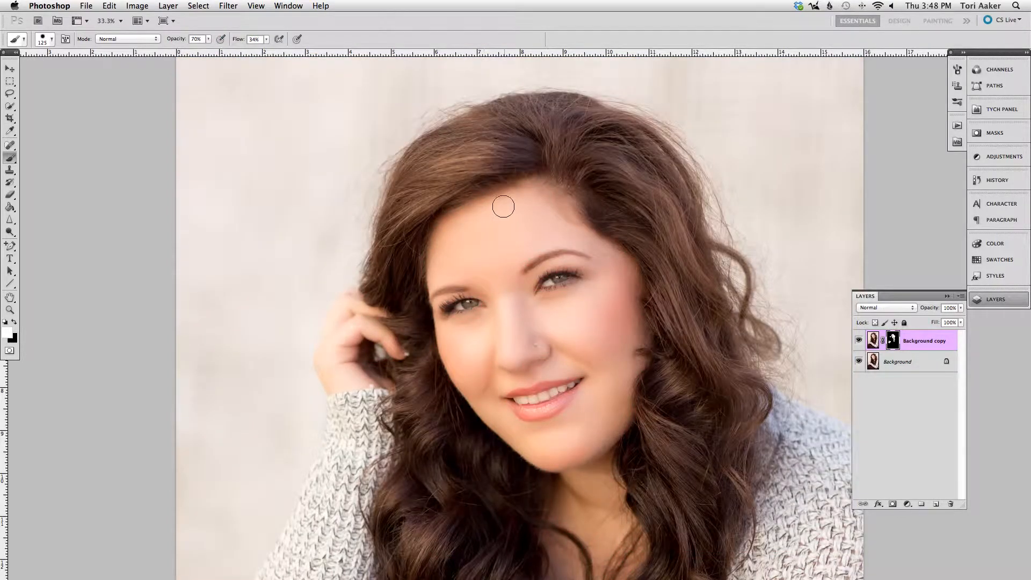
{"action": "mouse_move", "coordinate": [420, 267]}
{"action": "left_mouse_down"}
{"action": "mouse_move", "coordinate": [437, 220]}
{"action": "mouse_move", "coordinate": [512, 179]}
{"action": "mouse_move", "coordinate": [555, 181]}
{"action": "mouse_move", "coordinate": [622, 238]}
{"action": "mouse_move", "coordinate": [636, 251]}
{"action": "mouse_move", "coordinate": [646, 352]}
{"action": "mouse_move", "coordinate": [636, 431]}
{"action": "mouse_move", "coordinate": [615, 467]}
{"action": "mouse_move", "coordinate": [624, 436]}
{"action": "mouse_move", "coordinate": [617, 454]}
{"action": "mouse_move", "coordinate": [576, 467]}
{"action": "mouse_move", "coordinate": [595, 443]}
{"action": "left_mouse_up"}
Check the mask coverage across the whole portrait and compare the face with and without the Background copy layer
{"action": "key", "text": "super+minus"}
{"action": "key", "text": "super+minus"}
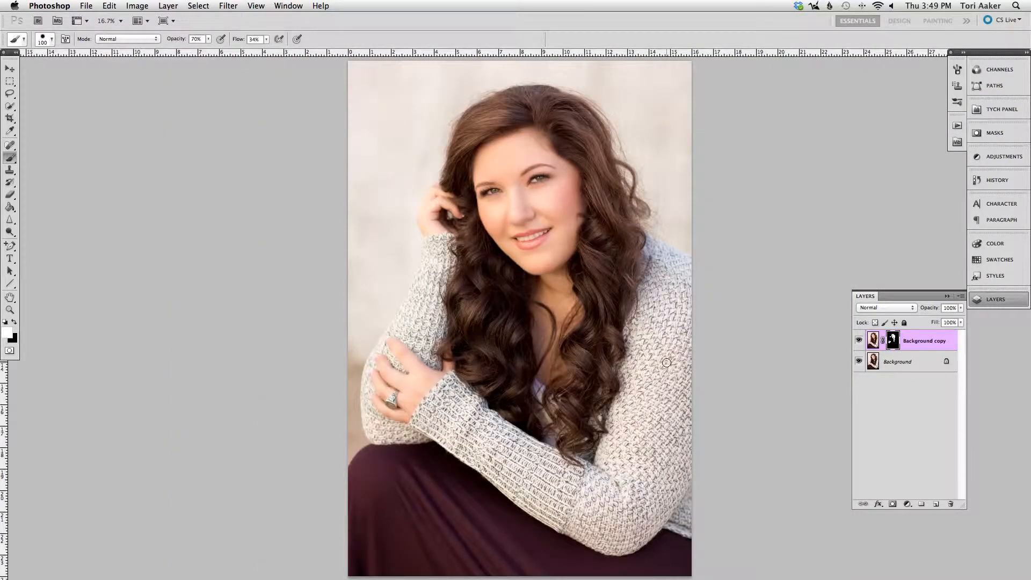
{"action": "key", "text": "backslash"}
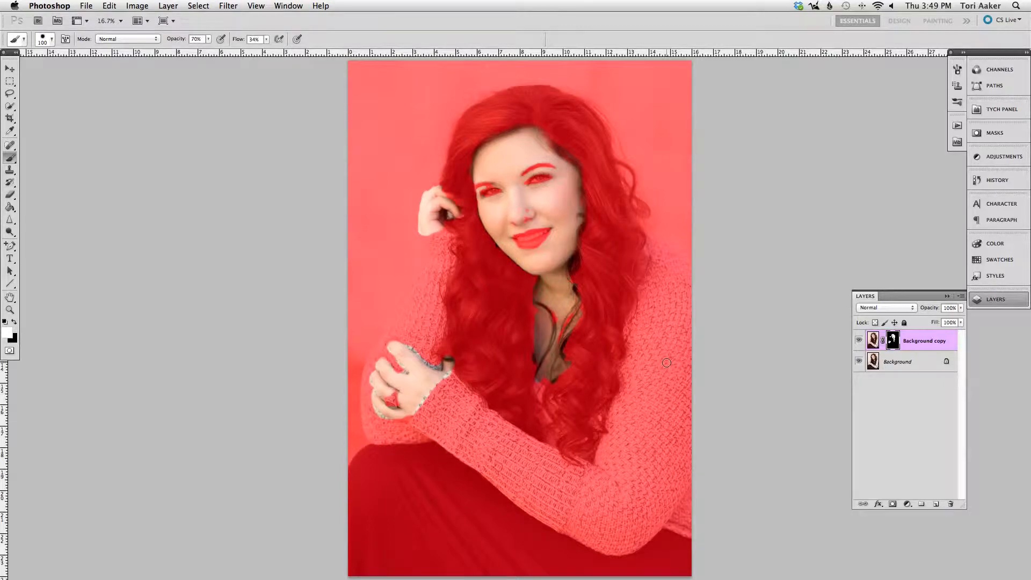
{"action": "key", "text": "backslash"}
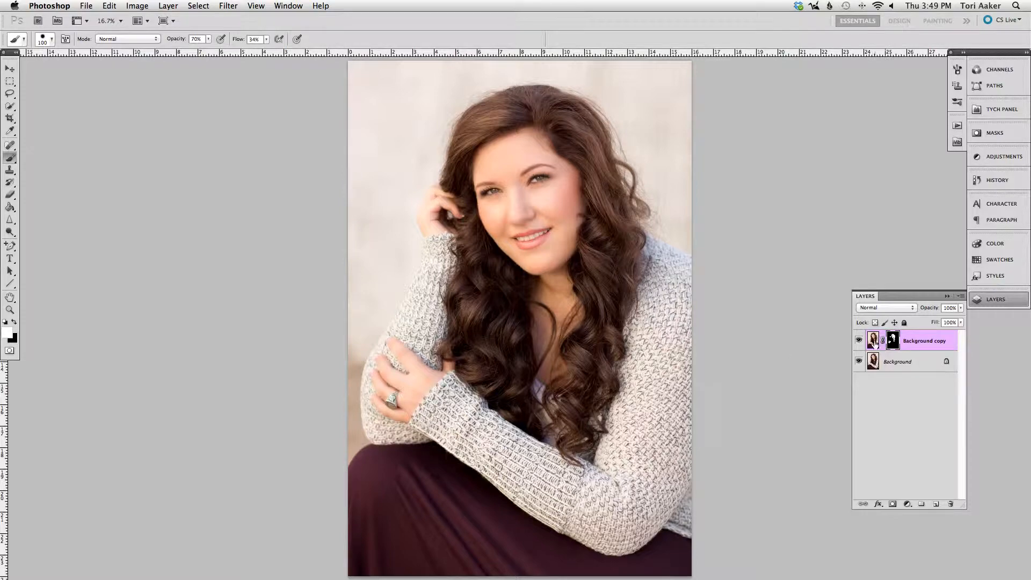
{"action": "key", "text": "super+plus"}
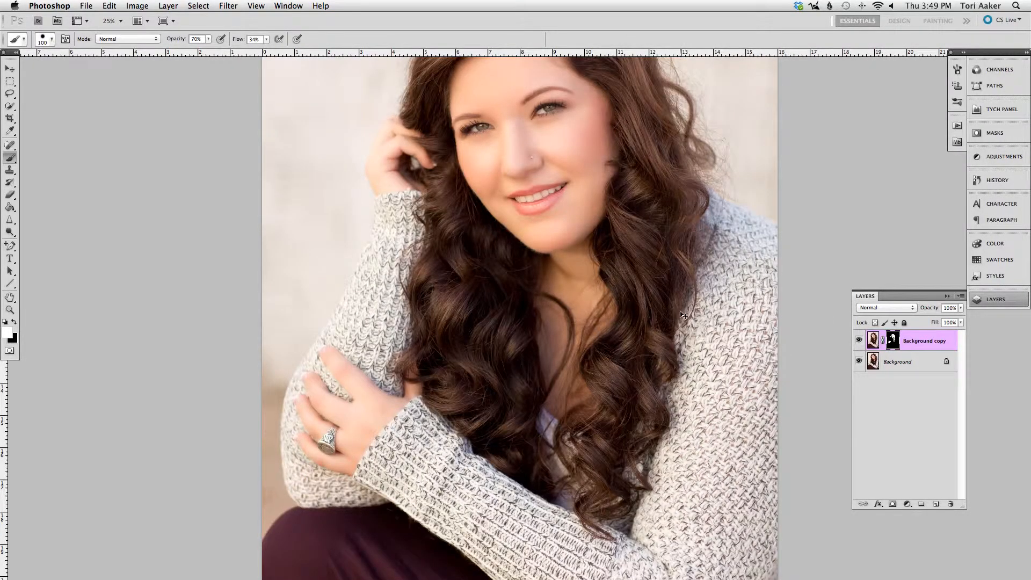
{"action": "key", "text": "super+plus"}
{"action": "scroll", "coordinate": [671, 311], "scroll_direction": "up", "scroll_amount": 5}
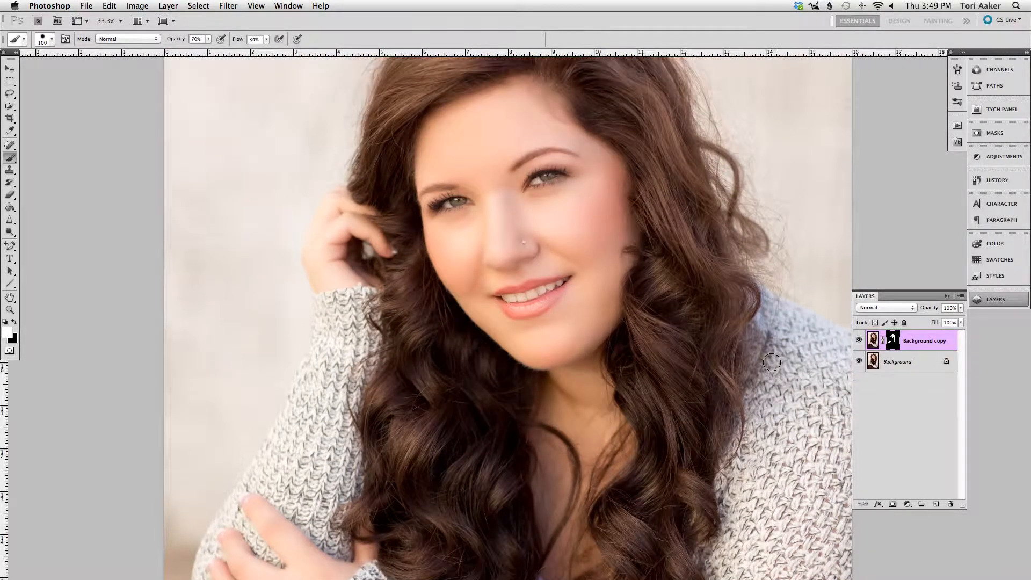
{"action": "left_click", "coordinate": [858, 341]}
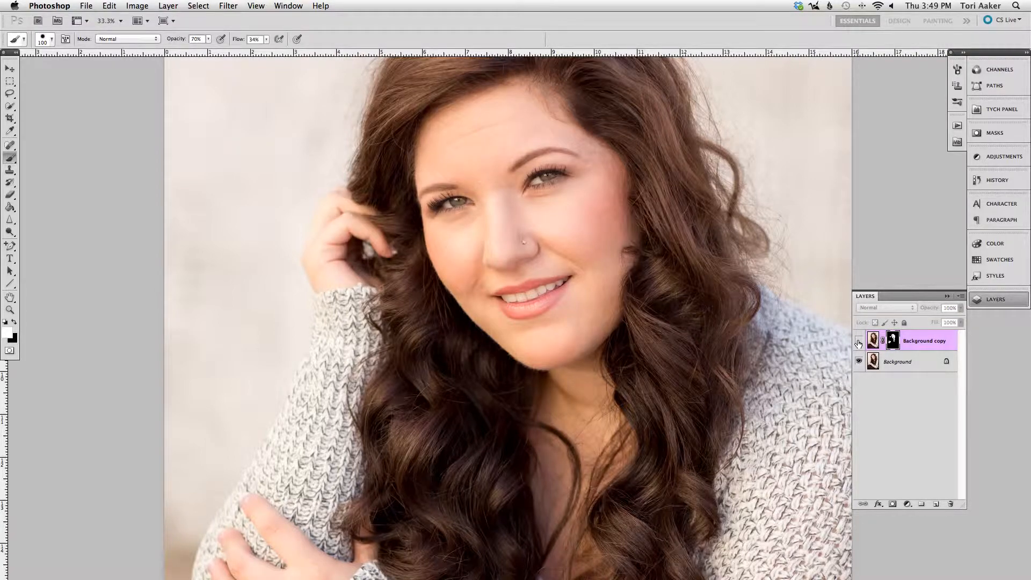
{"action": "left_click", "coordinate": [858, 342]}
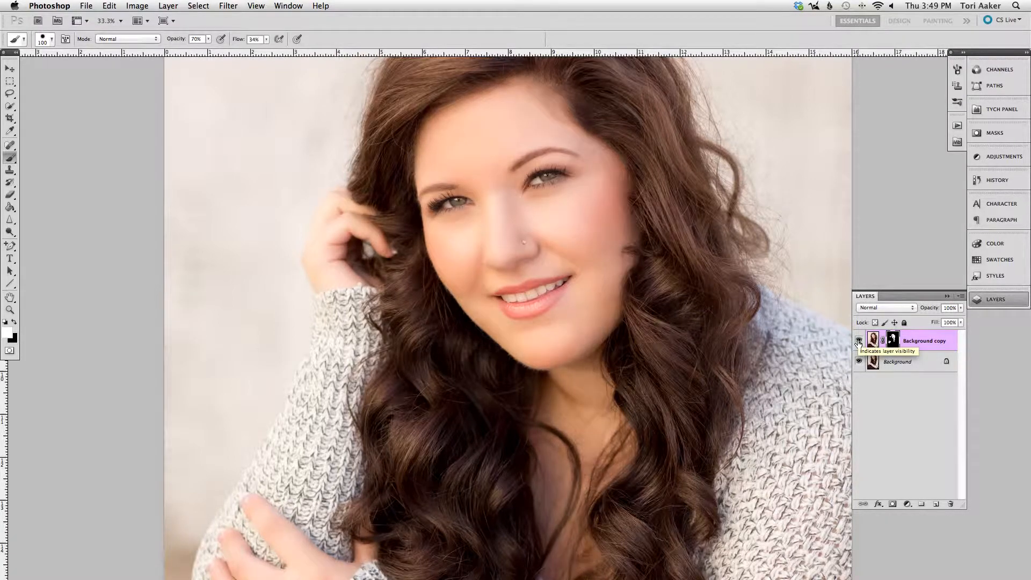
{"action": "left_click", "coordinate": [858, 341]}
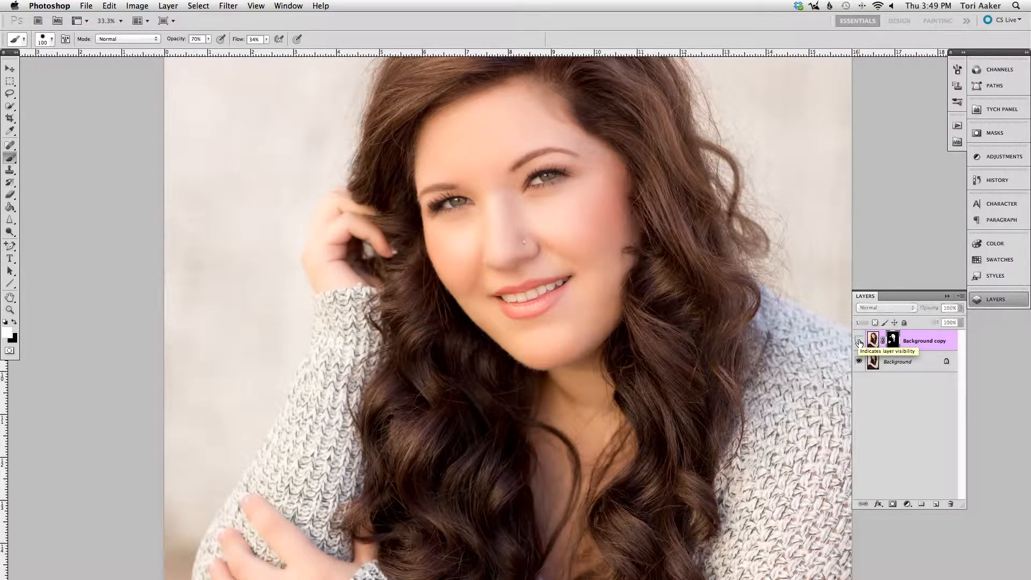
{"action": "left_click", "coordinate": [858, 342]}
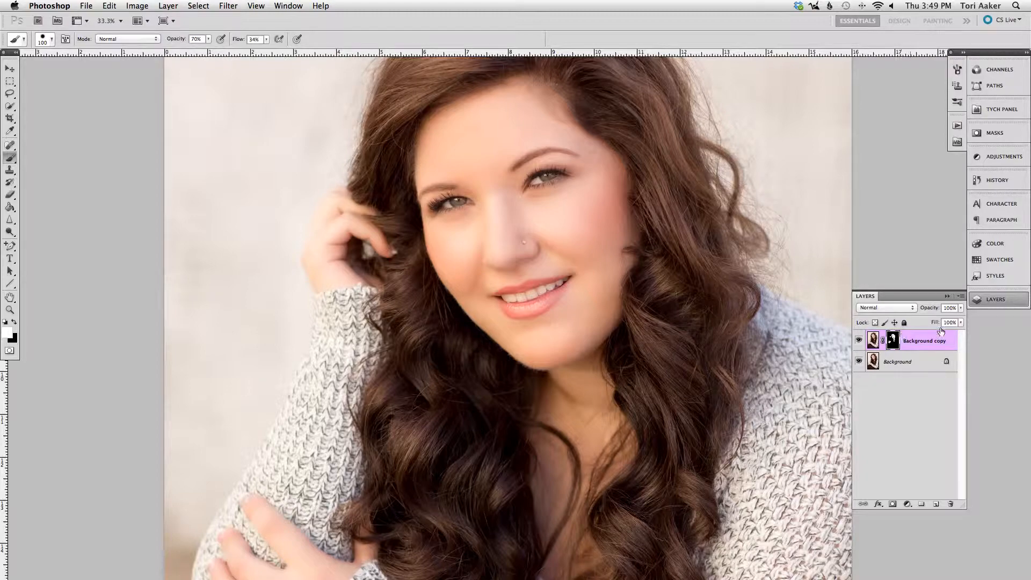
Flatten the image into a single Background layer
{"action": "left_click", "coordinate": [960, 296]}
{"action": "left_click", "coordinate": [898, 568]}
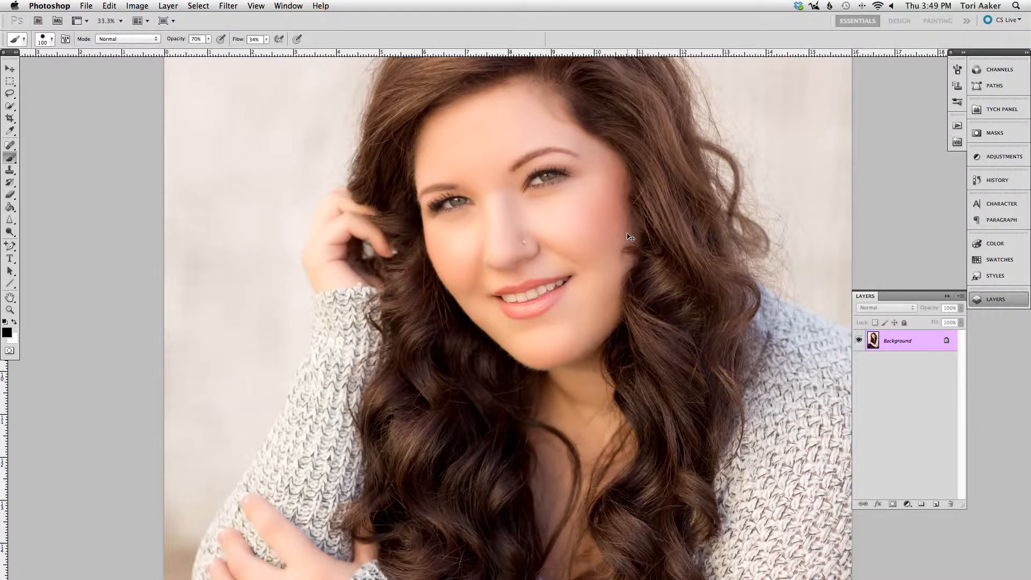
Heal the remaining spots by the eyebrow's outer end, the temple and the lower cheek with the Content-Aware Spot Healing Brush
{"action": "key", "text": "super+plus"}
{"action": "scroll", "coordinate": [628, 235], "scroll_direction": "up", "scroll_amount": 4}
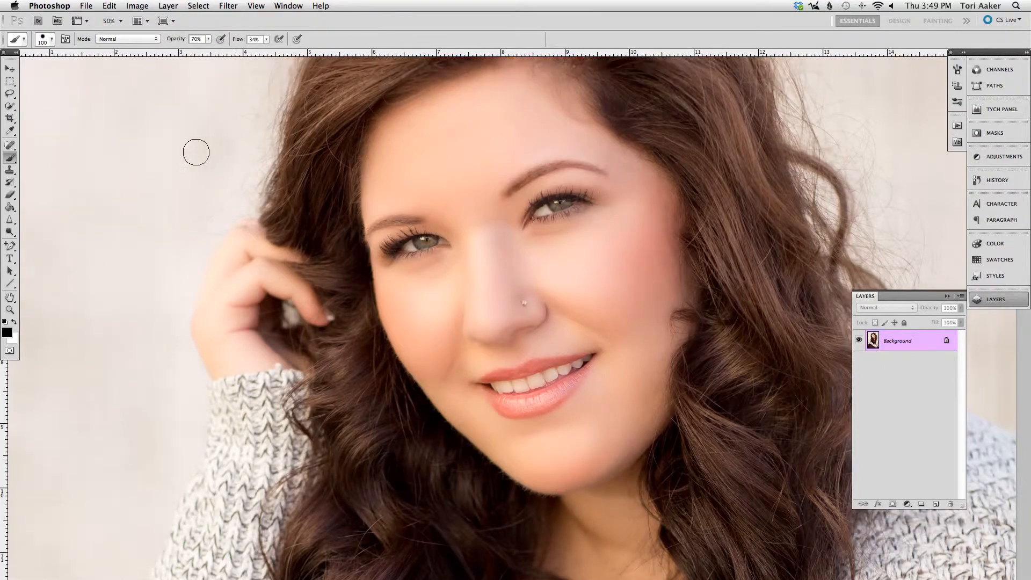
{"action": "scroll", "coordinate": [196, 151], "scroll_direction": "up", "scroll_amount": 2}
{"action": "scroll", "coordinate": [88, 163], "scroll_direction": "down", "scroll_amount": 3}
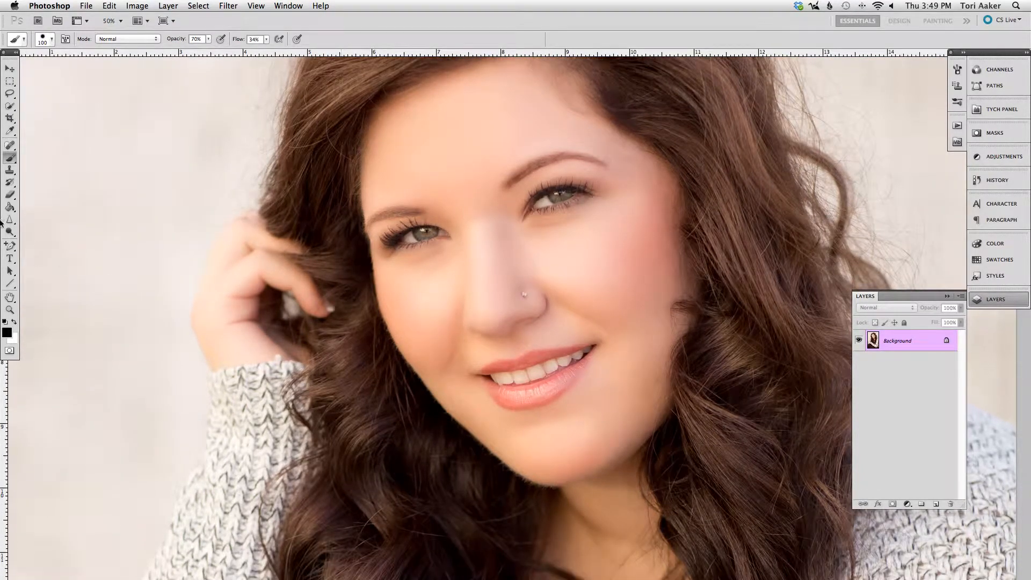
{"action": "left_click", "coordinate": [9, 145]}
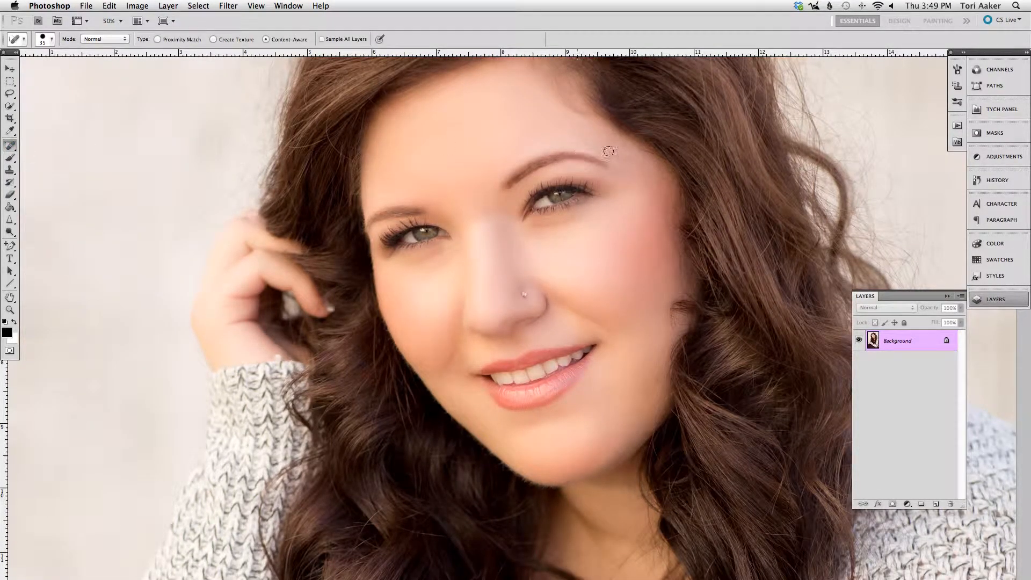
{"action": "left_click", "coordinate": [624, 146]}
{"action": "left_click_drag", "start_coordinate": [613, 143], "coordinate": [614, 144]}
{"action": "left_click", "coordinate": [656, 180]}
{"action": "left_click_drag", "start_coordinate": [616, 340], "coordinate": [608, 335]}
Sharpen the area between the eyes with a 100 px Sharpen tool at 50% strength, and leave the tool
{"action": "scroll", "coordinate": [582, 292], "scroll_direction": "up", "scroll_amount": 2}
{"action": "left_click", "coordinate": [10, 219]}
{"action": "key", "text": "bracketleft"}
{"action": "left_click_drag", "start_coordinate": [490, 255], "coordinate": [507, 251]}
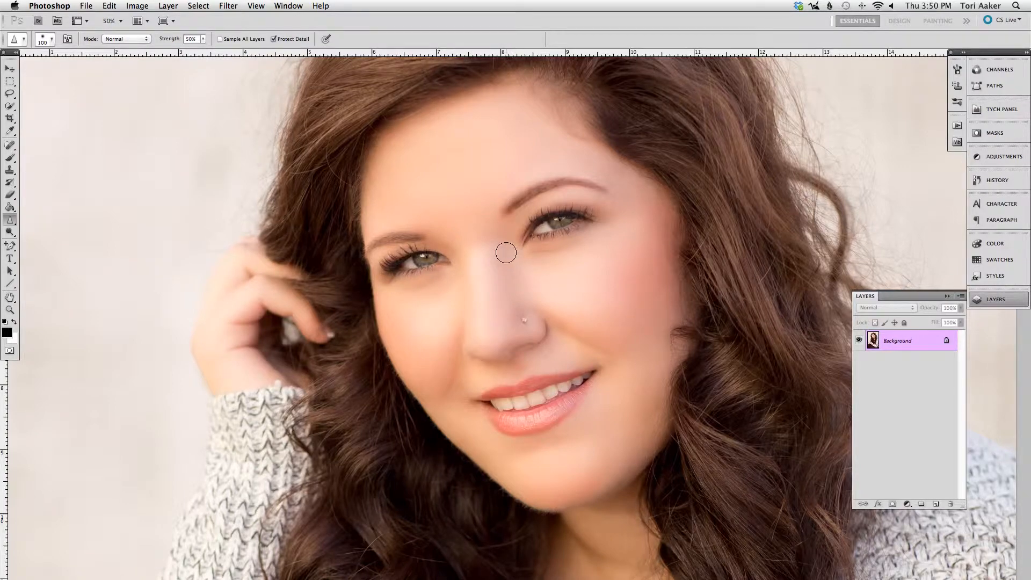
{"action": "left_click", "coordinate": [7, 69]}
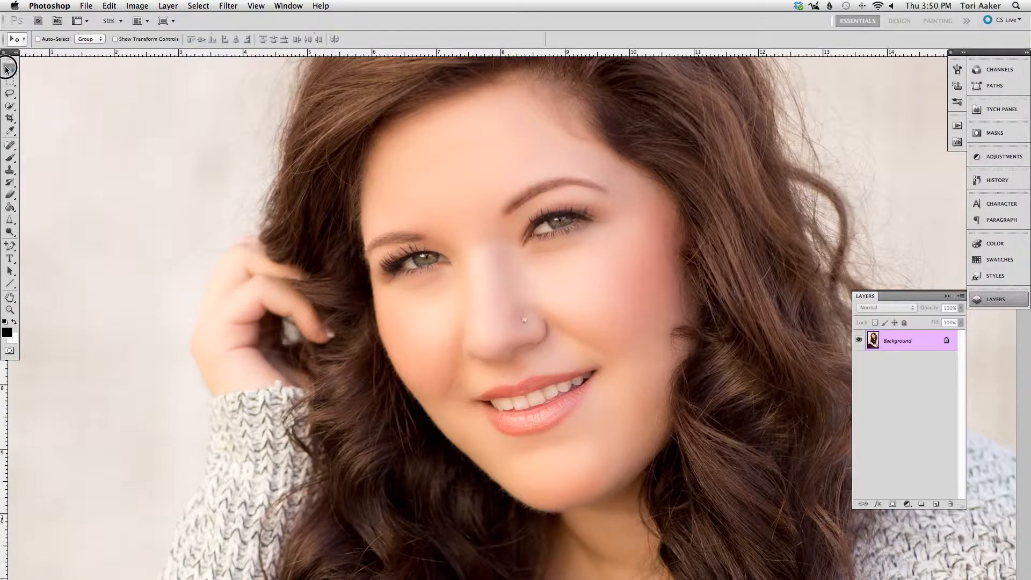
{"action": "key", "text": "super+minus"}
{"action": "key", "text": "super+minus"}
{"action": "key", "text": "super+minus"}
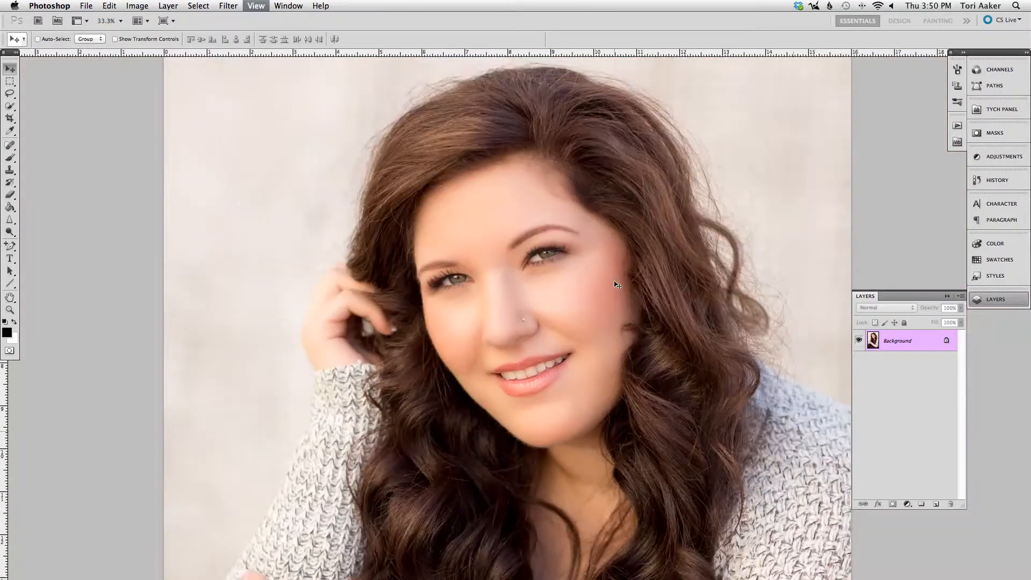